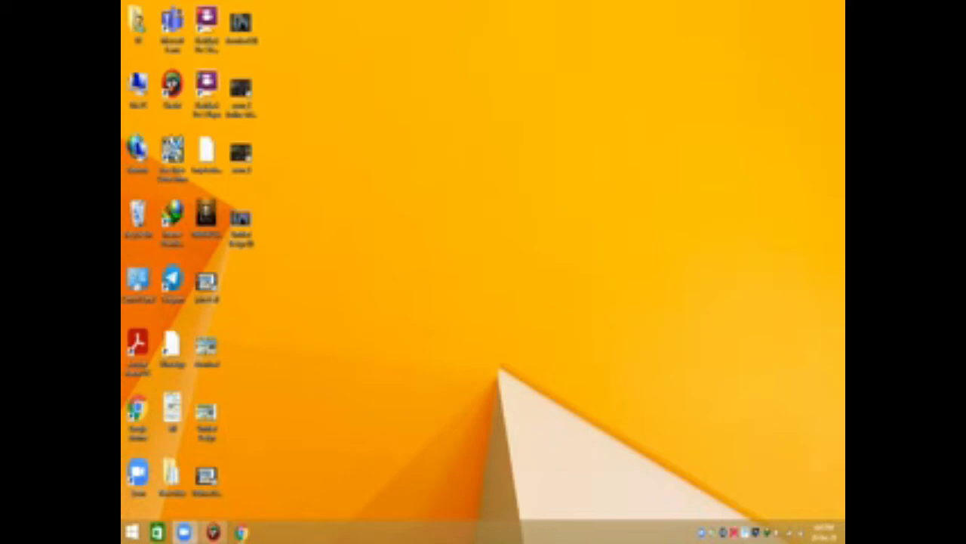
Restore the minimized Chedot browser window from the taskbar
left_click(216, 533)
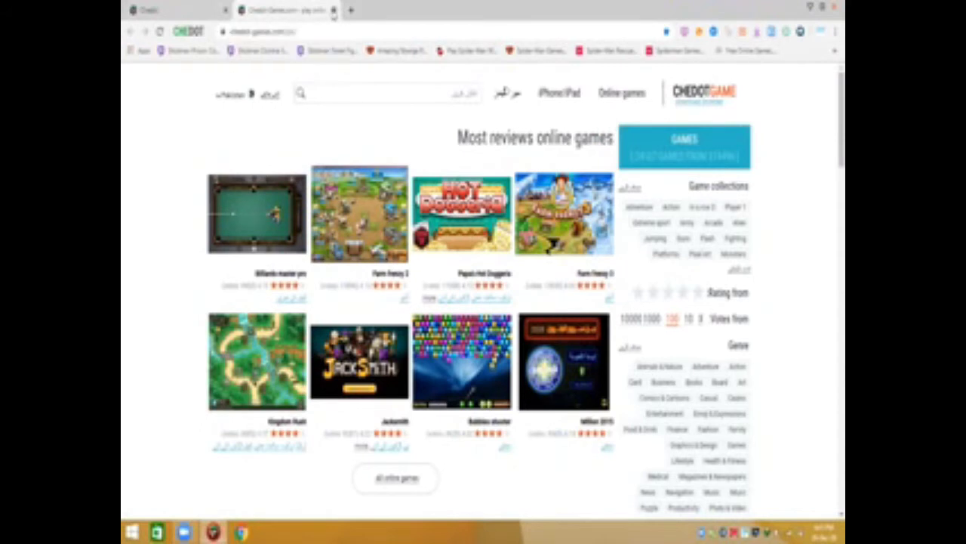
Close the Chedot Games tab and go to YouTube from the Chedot start page
left_click(333, 10)
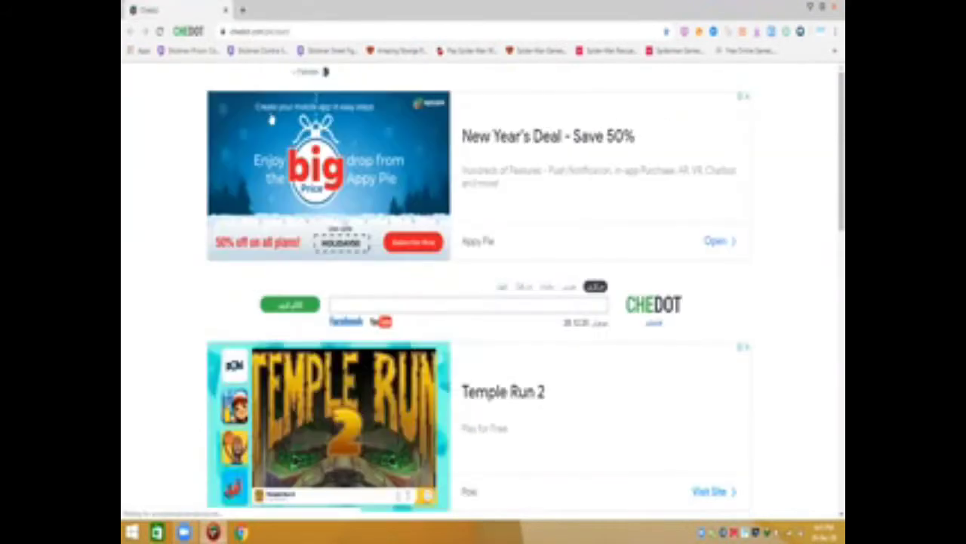
left_click(379, 324)
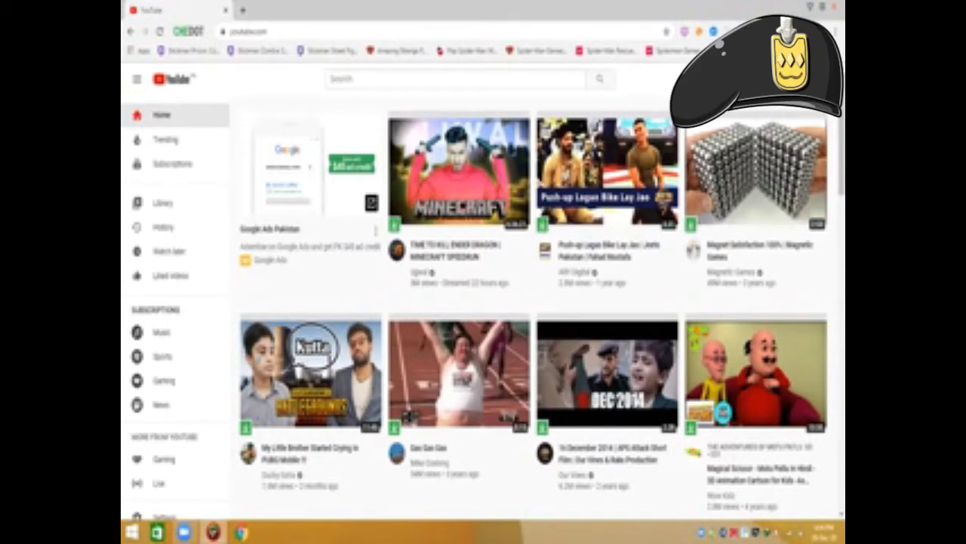
Choose 'Create a channel' from the account avatar menu
left_click(808, 78)
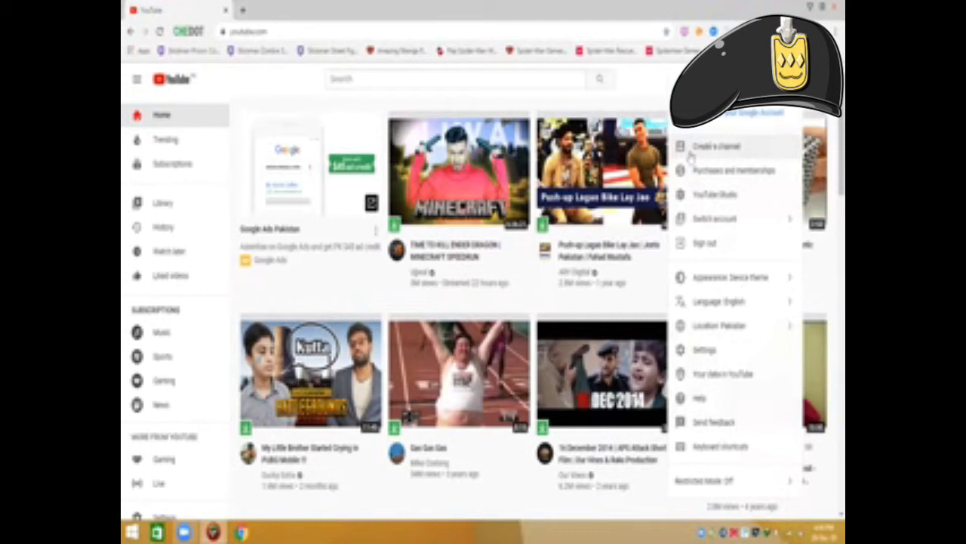
left_click(704, 155)
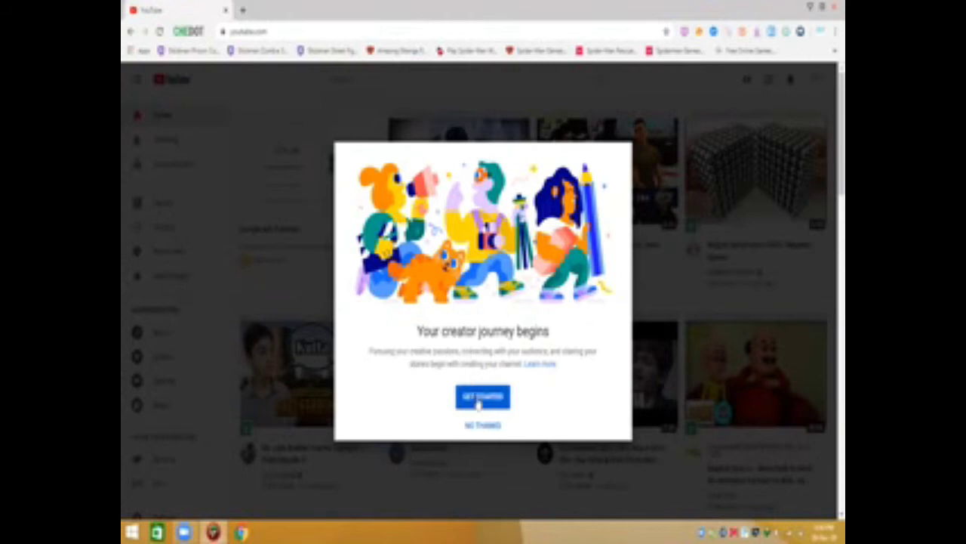
Get started and pick the 'Use a custom name' option for the new channel
left_click(478, 402)
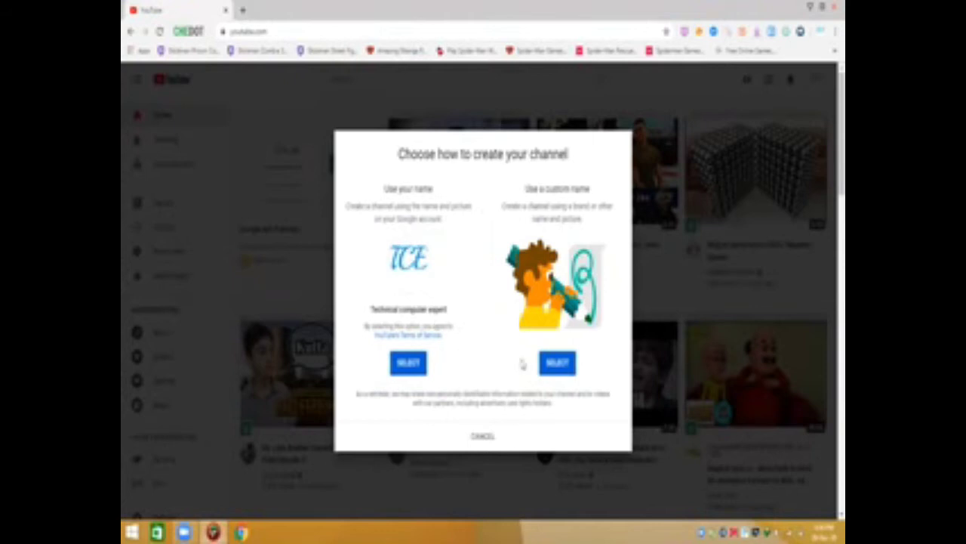
left_click(551, 363)
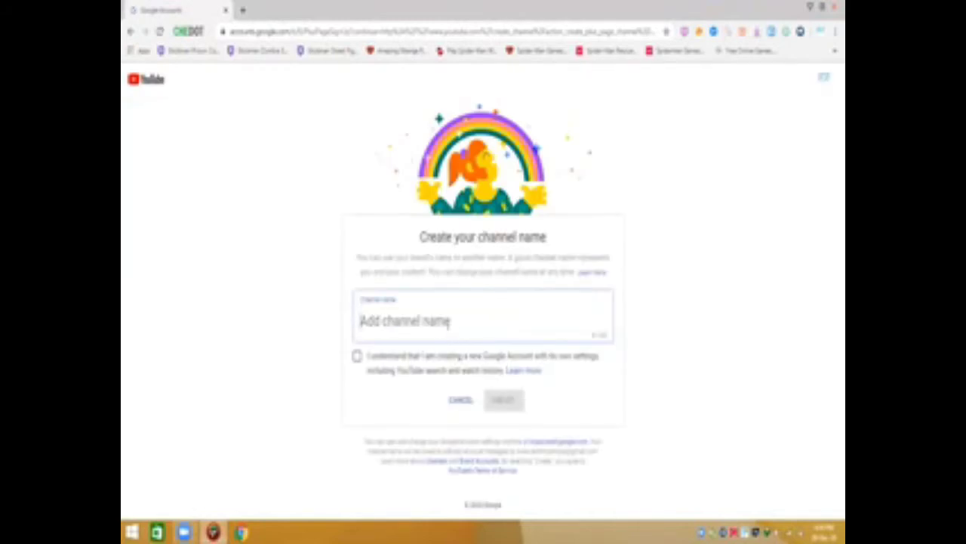
Name the channel 'Tech', accept the new Google Account consent, and create it
type("TE")
key("BackSpace")
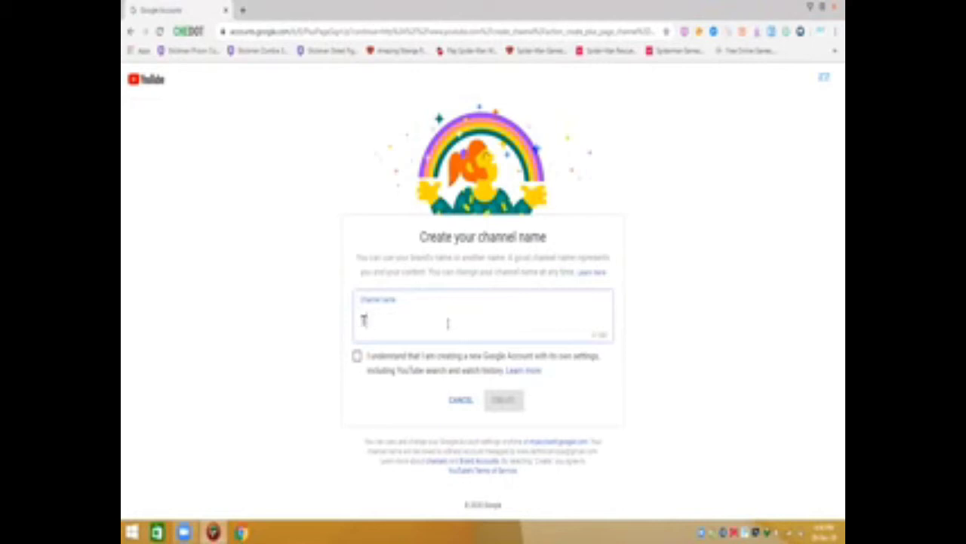
type("ech")
left_click(357, 356)
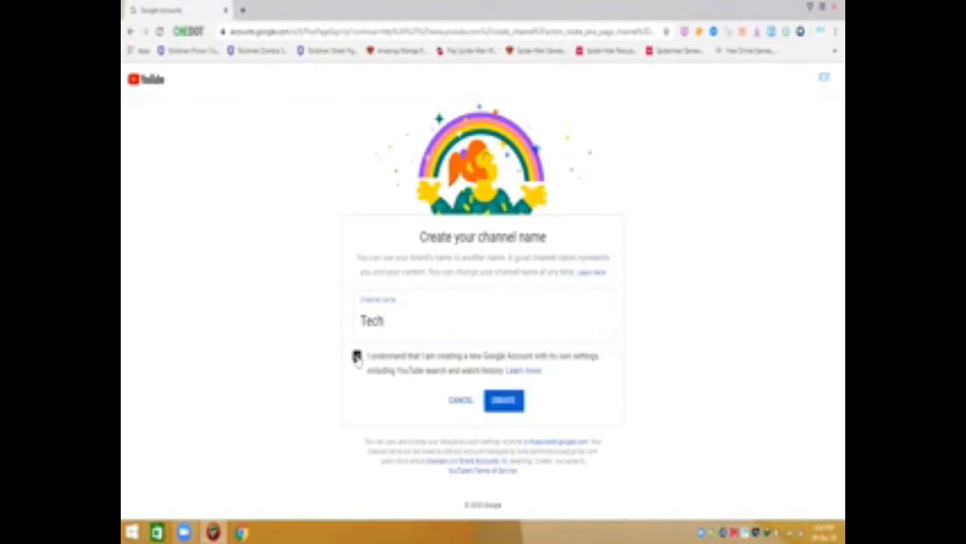
left_click(501, 404)
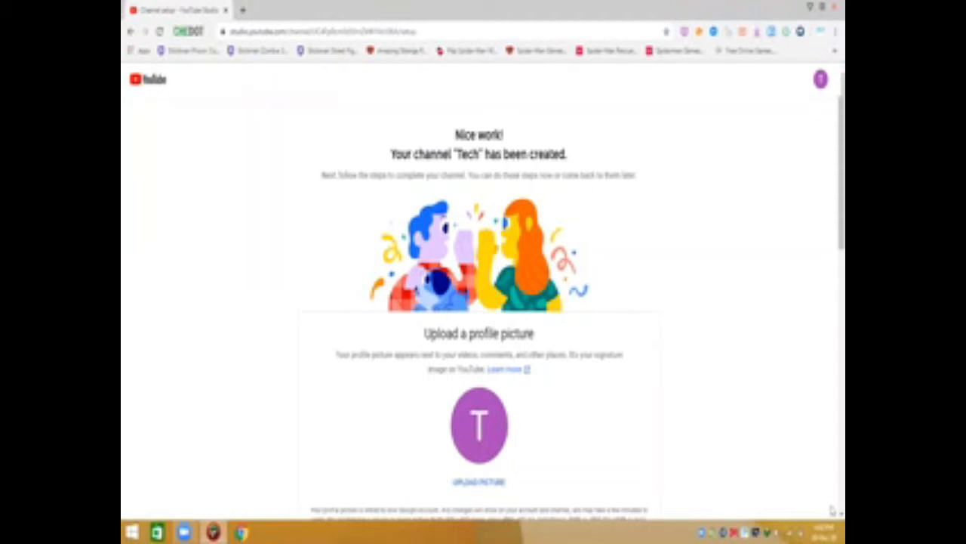
Upload the 'download (2)' image as the Tech channel's profile picture
scroll(834, 513, "down", 1)
scroll(834, 513, "down", 3)
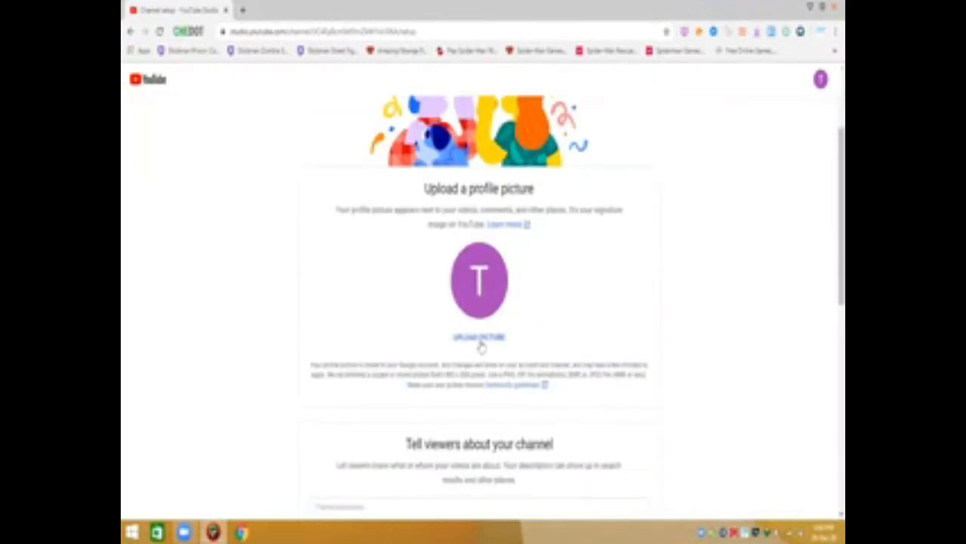
left_click(482, 340)
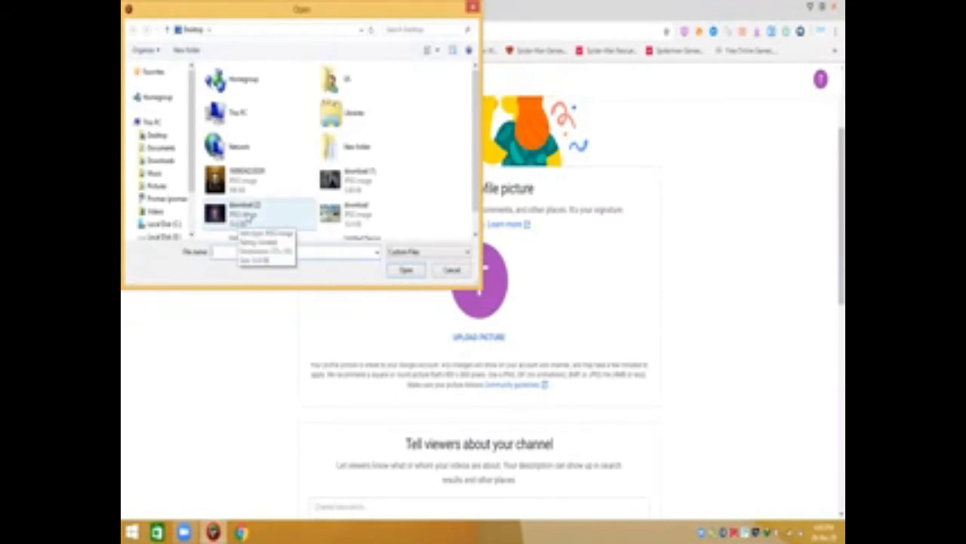
double_click(246, 217)
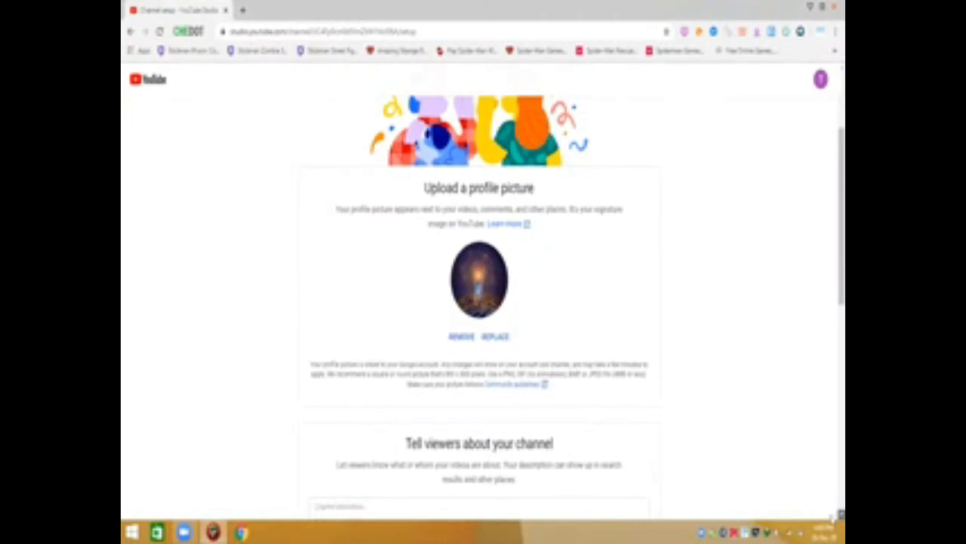
scroll(833, 518, "down", 5)
Leave the description, website, Facebook, Twitter and Instagram fields empty and save the setup
scroll(832, 518, "down", 3)
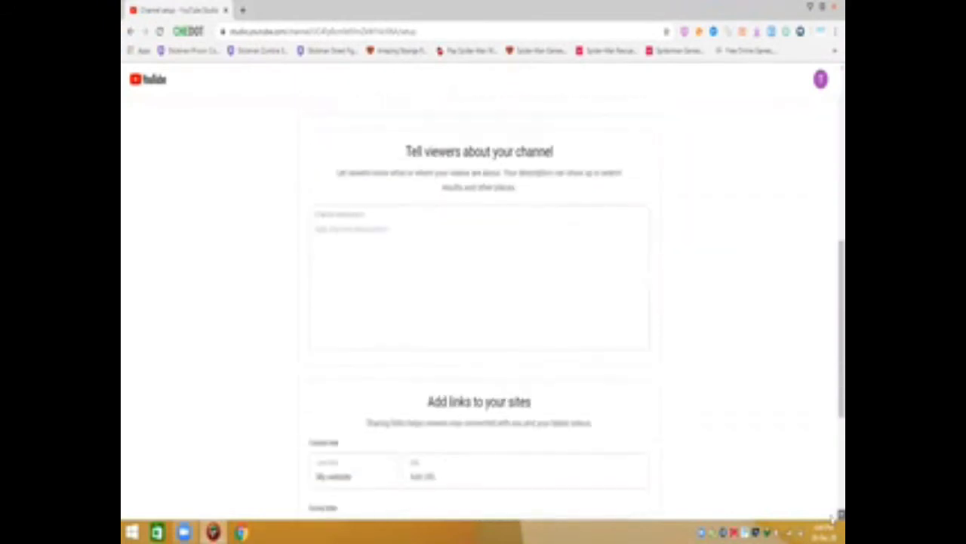
left_click(499, 295)
left_click(349, 194)
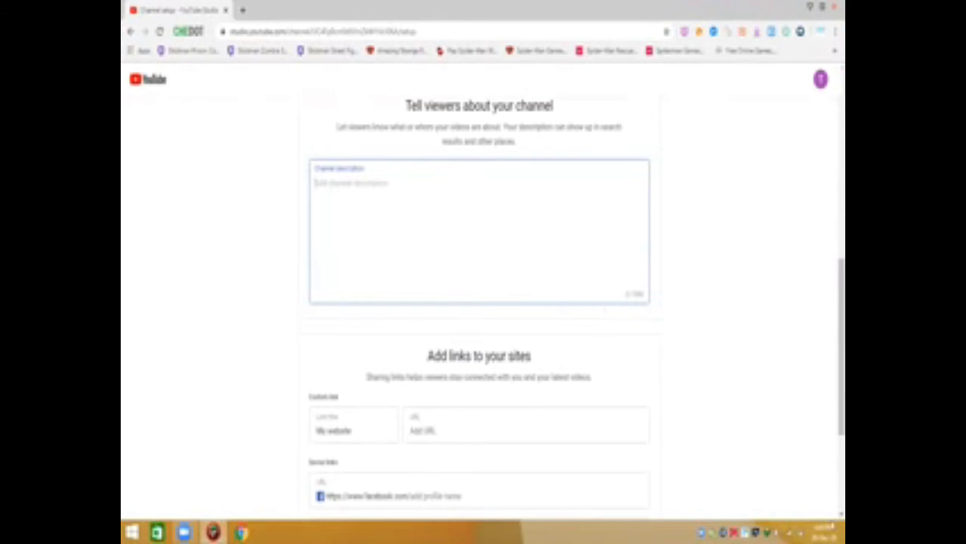
scroll(833, 505, "down", 3)
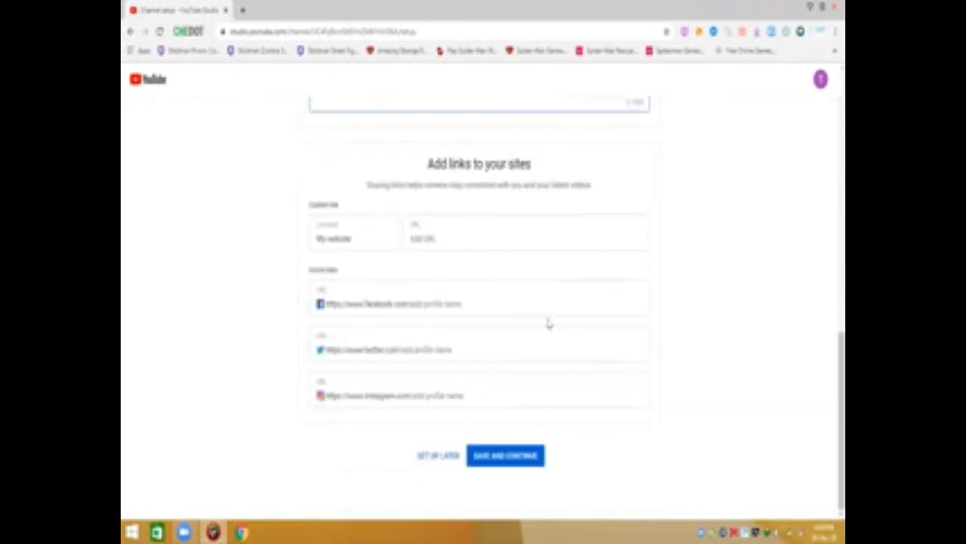
left_click(462, 237)
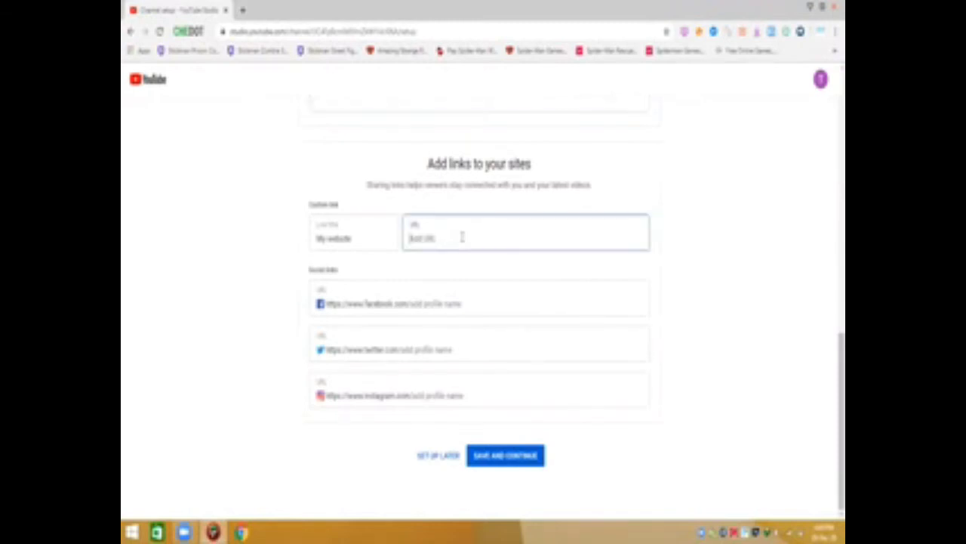
left_click(446, 298)
left_click(398, 349)
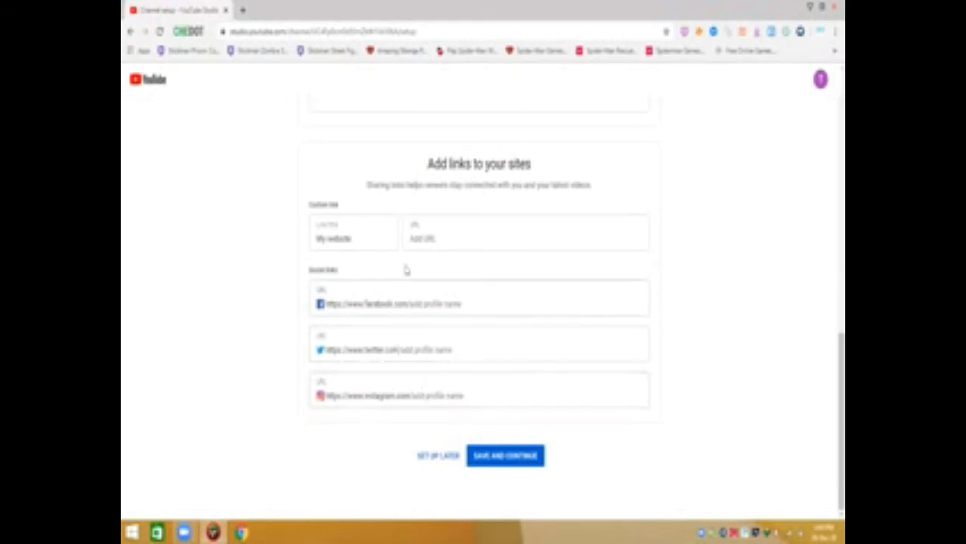
left_click(385, 396)
left_click(503, 456)
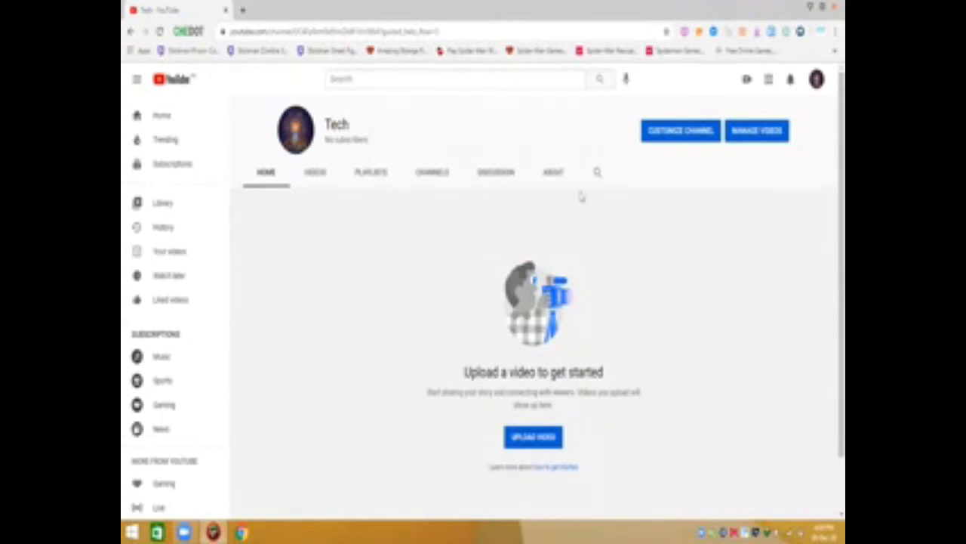
Open Channel customization in a new tab and switch to that tab
left_click(681, 134)
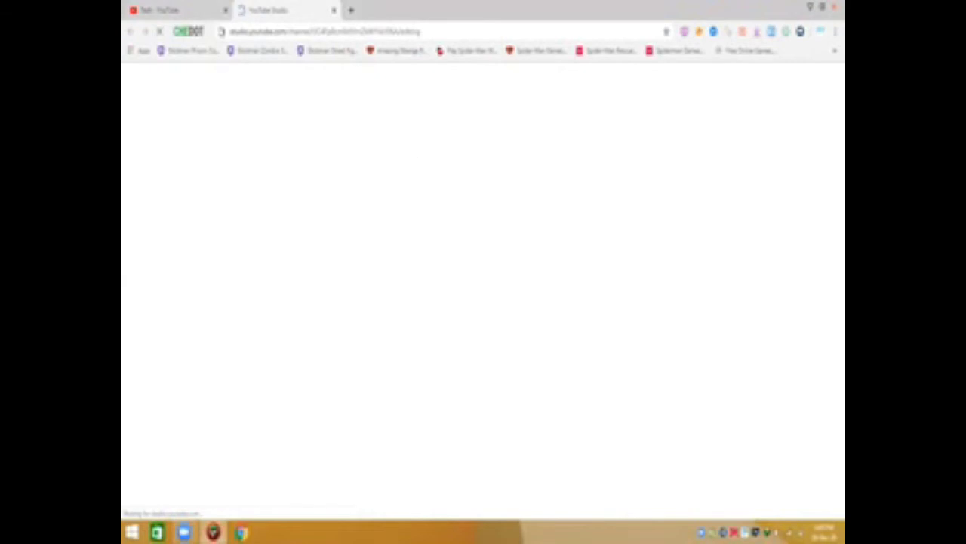
key("ctrl+shift+Tab")
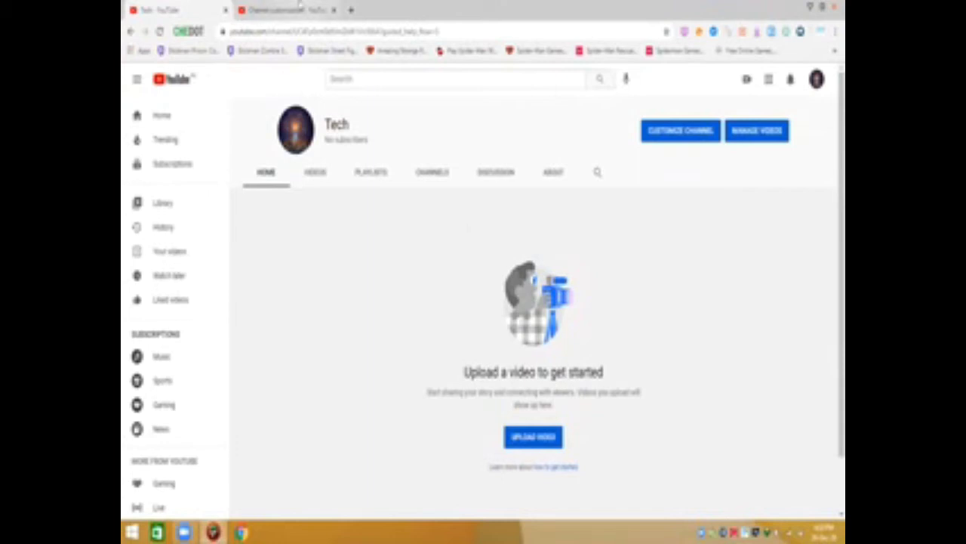
left_click(287, 10)
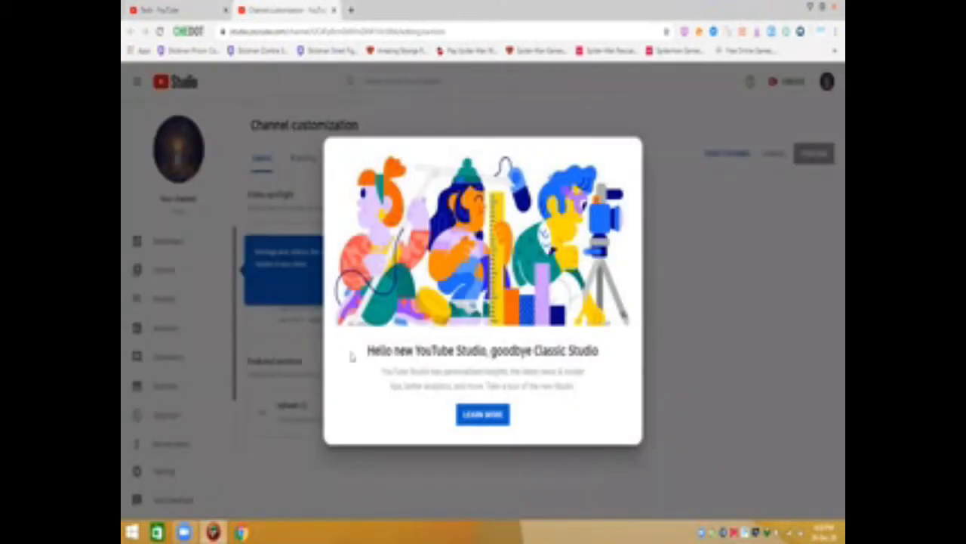
Dismiss the Studio welcome tips and add a Popular uploads homepage section
left_click(625, 472)
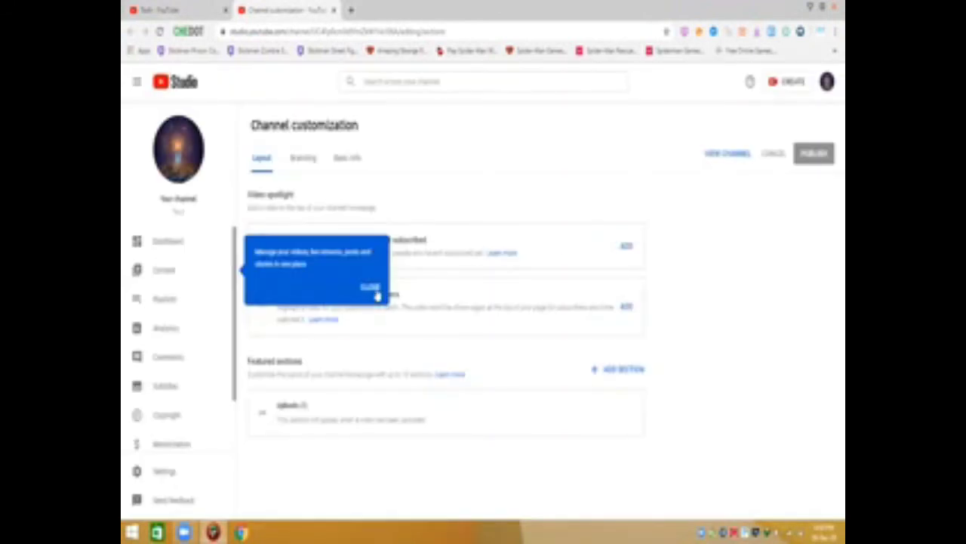
left_click(377, 288)
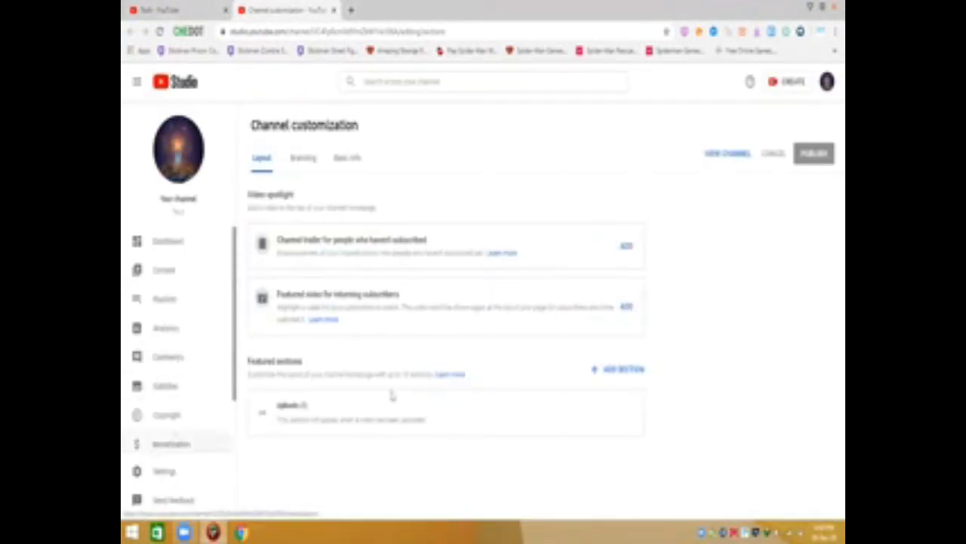
left_click(596, 374)
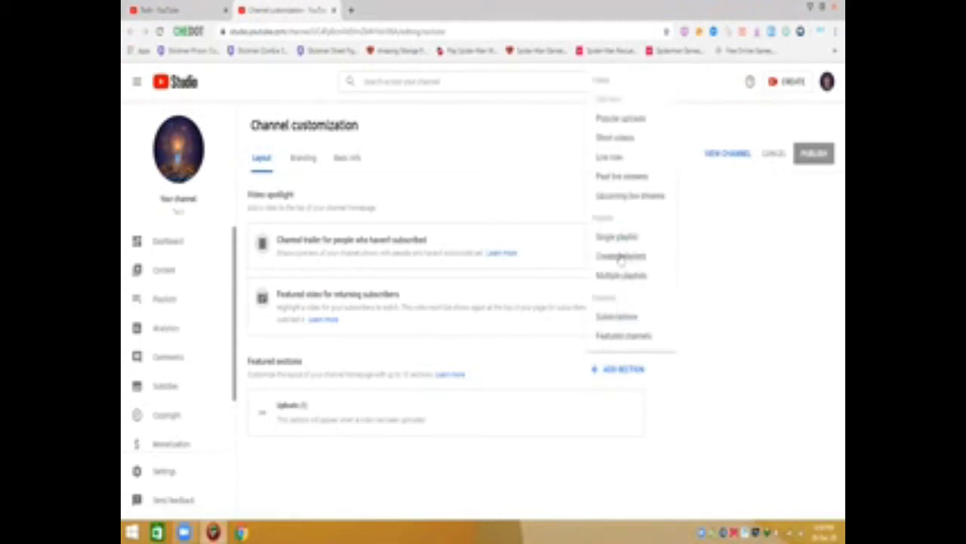
left_click(612, 122)
Add a Short videos homepage section and publish the layout changes
left_click(619, 342)
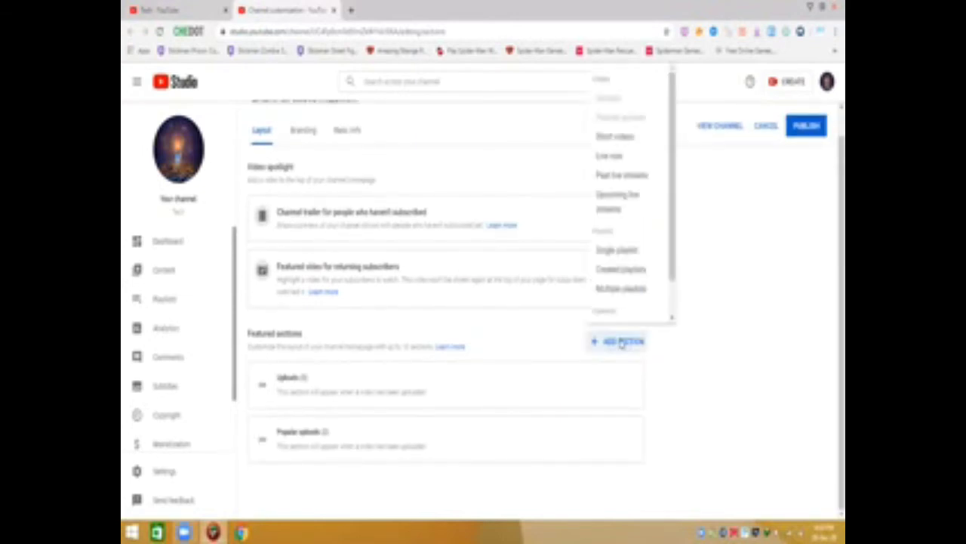
left_click(619, 137)
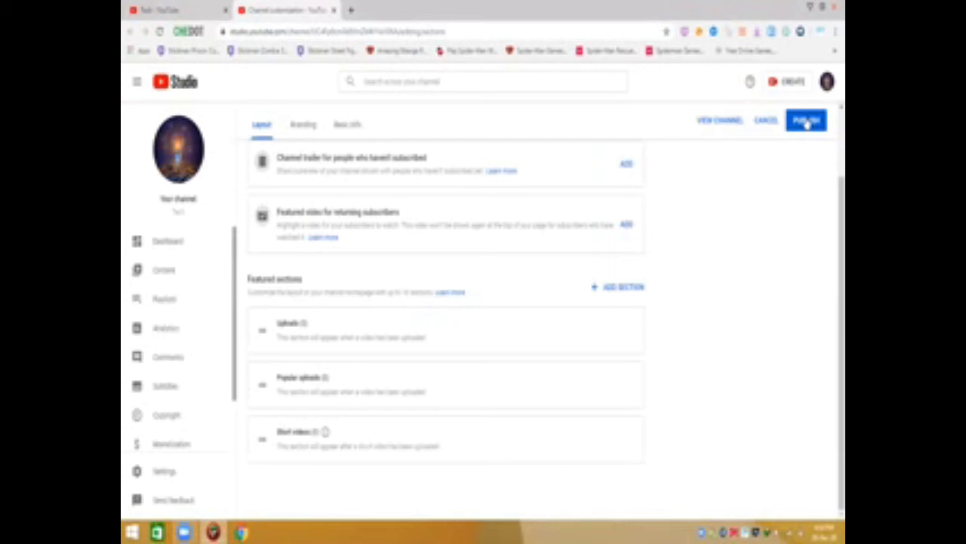
left_click(806, 123)
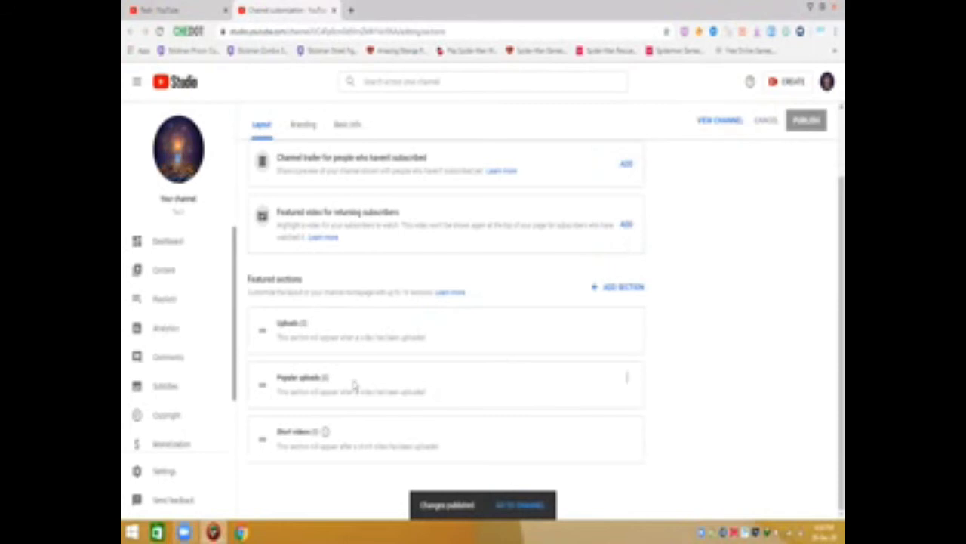
Navigate via Dashboard and Content to the empty Playlists page
left_click(173, 243)
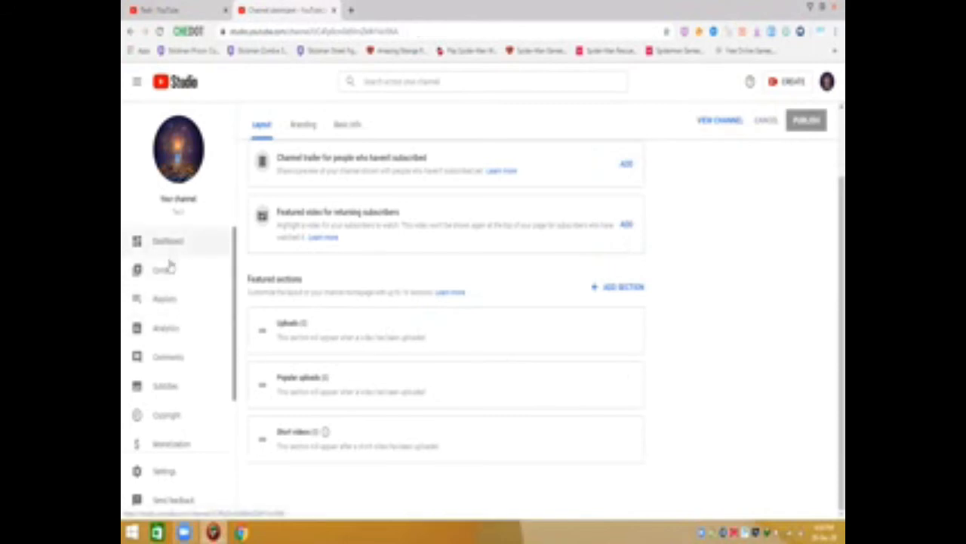
left_click(167, 270)
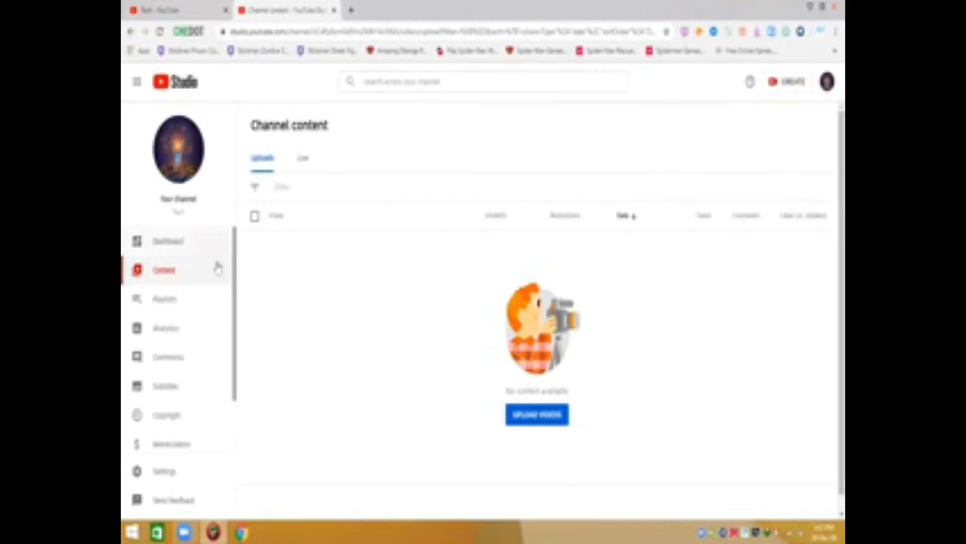
left_click(188, 302)
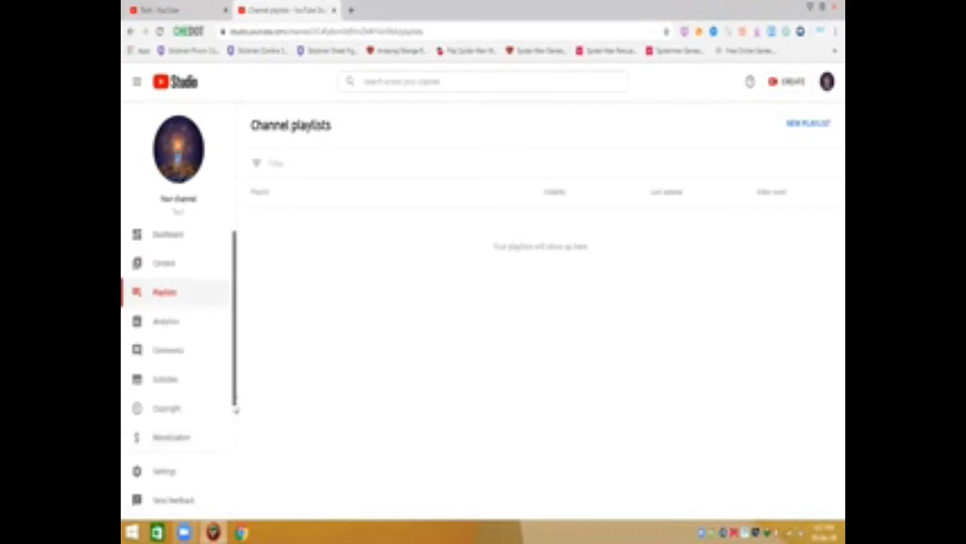
scroll(237, 404, "down", 2)
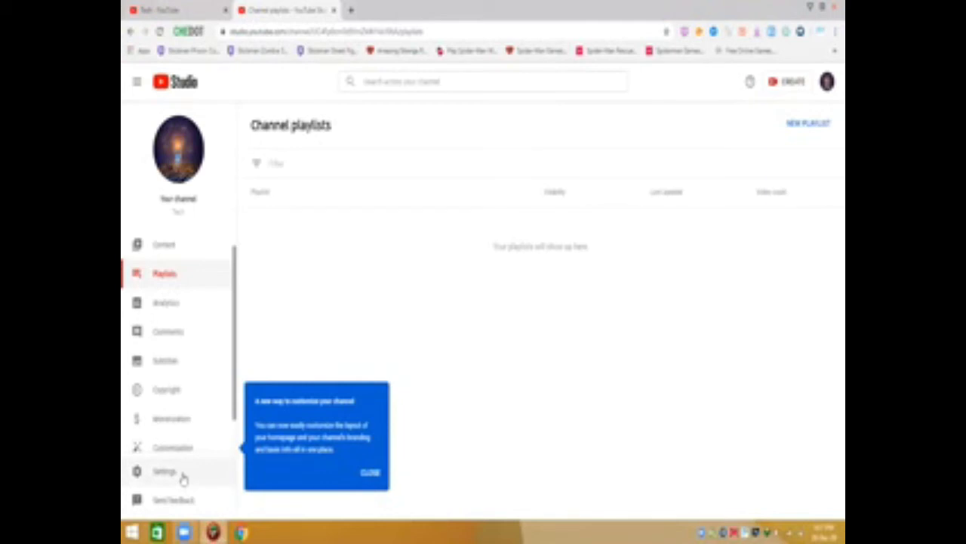
In the channel's Basic info settings, set the country of residence to Pakistan
left_click(165, 471)
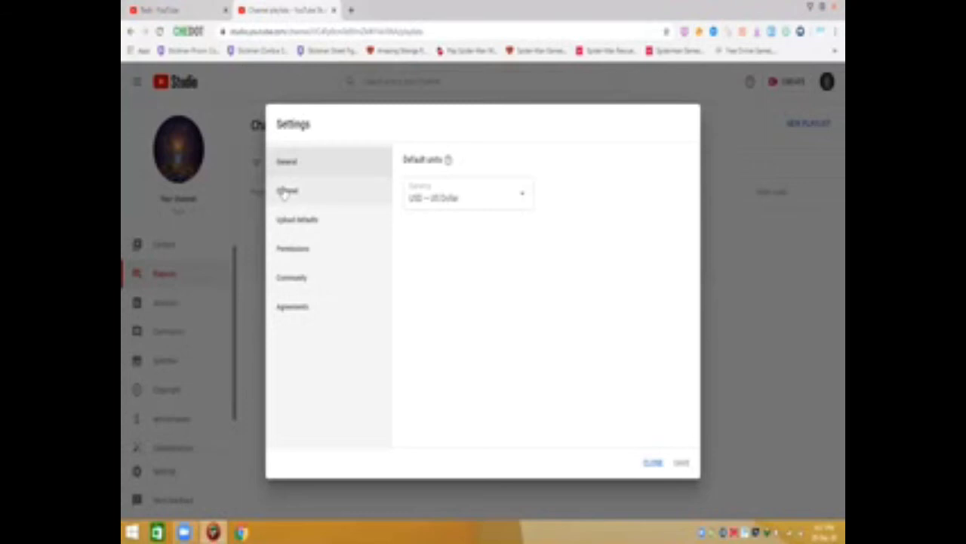
left_click(286, 192)
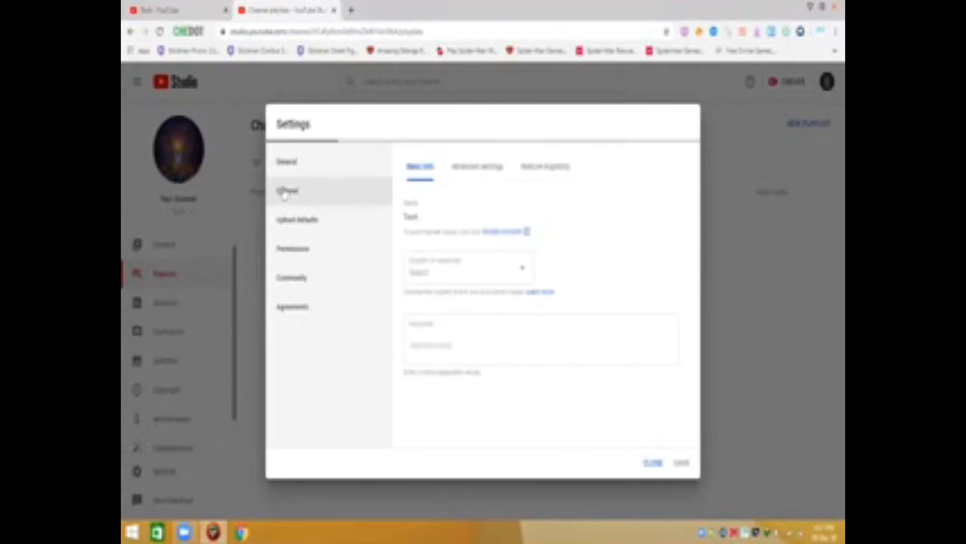
left_click(431, 280)
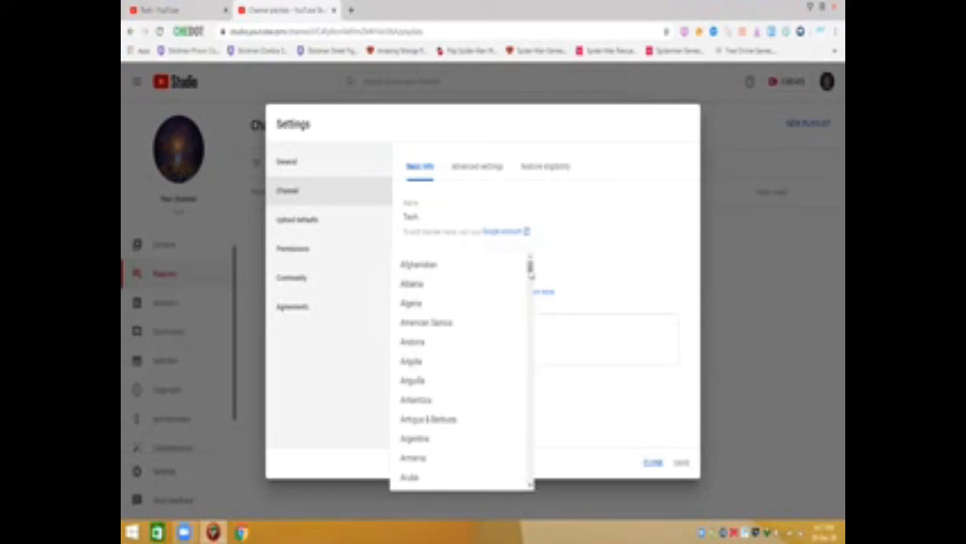
left_click_drag(530, 266, 516, 427)
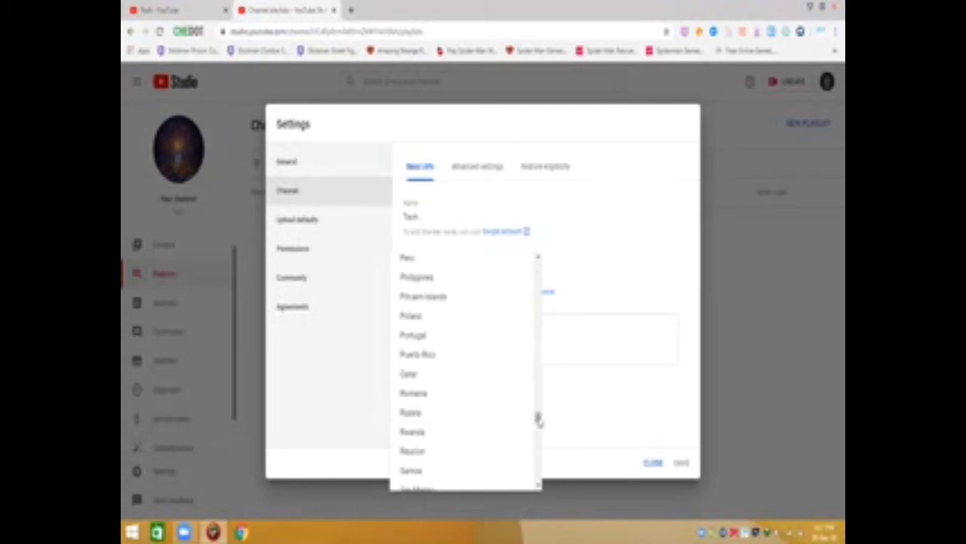
left_click_drag(539, 420, 539, 413)
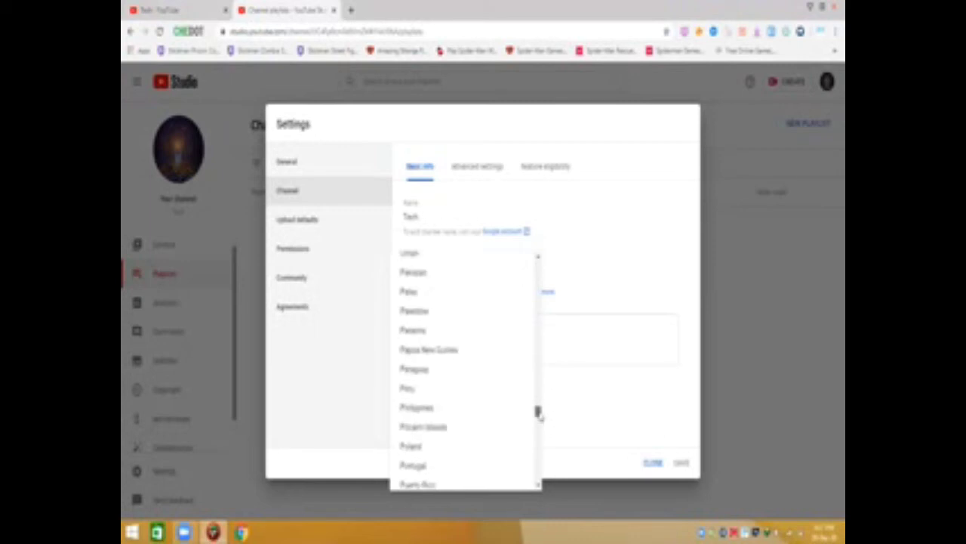
left_click(425, 273)
Add 'tech' as a channel keyword
left_click(421, 349)
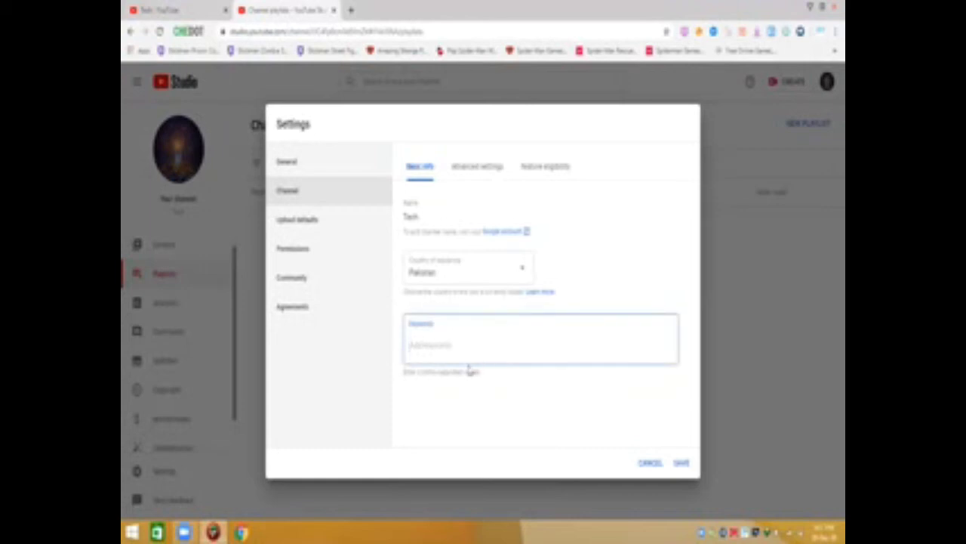
type("tech")
key("Return")
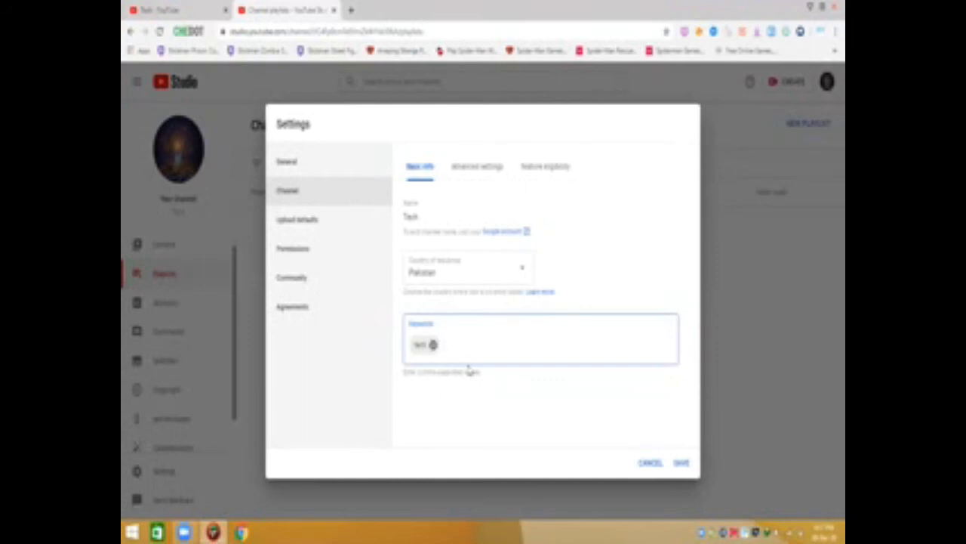
Mark the channel as 'No, not made for kids' in Advanced settings and save
left_click(478, 166)
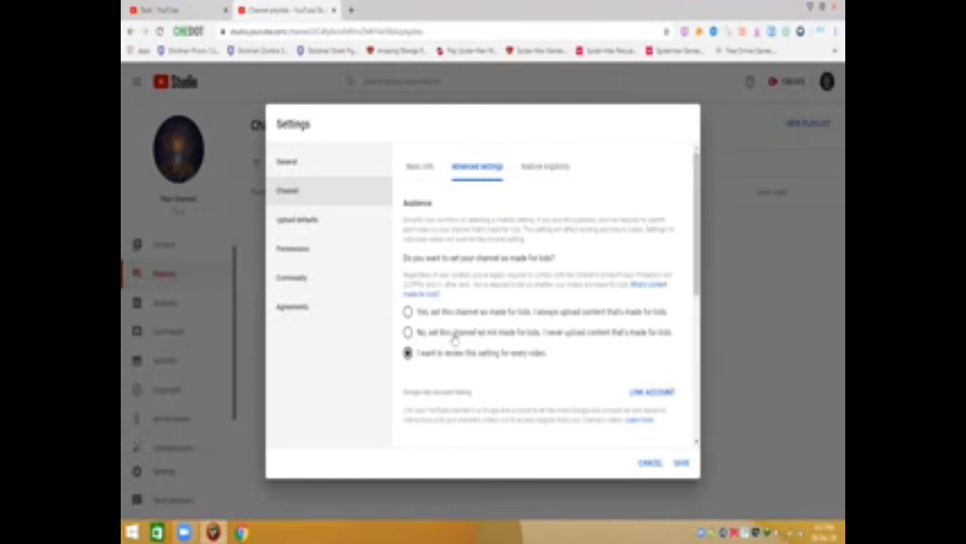
left_click(455, 338)
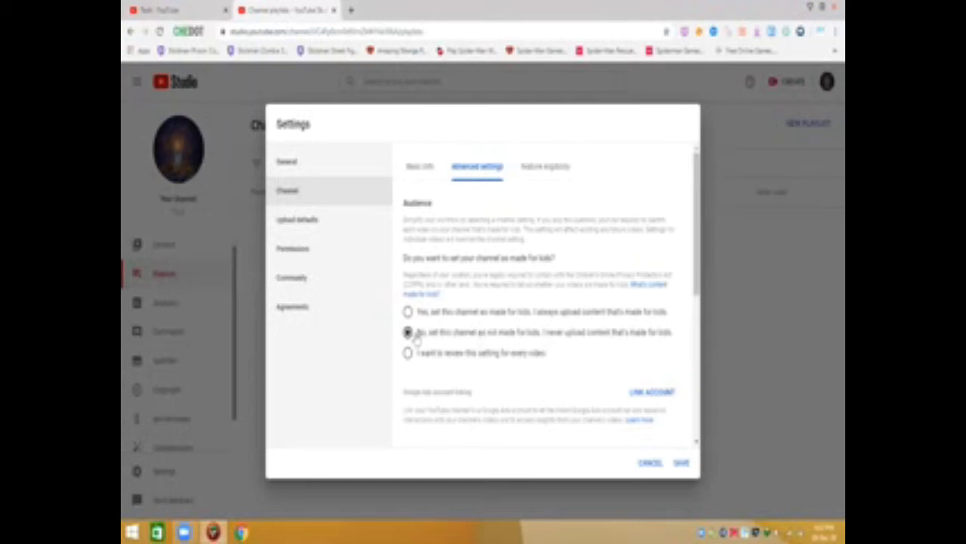
left_click(541, 178)
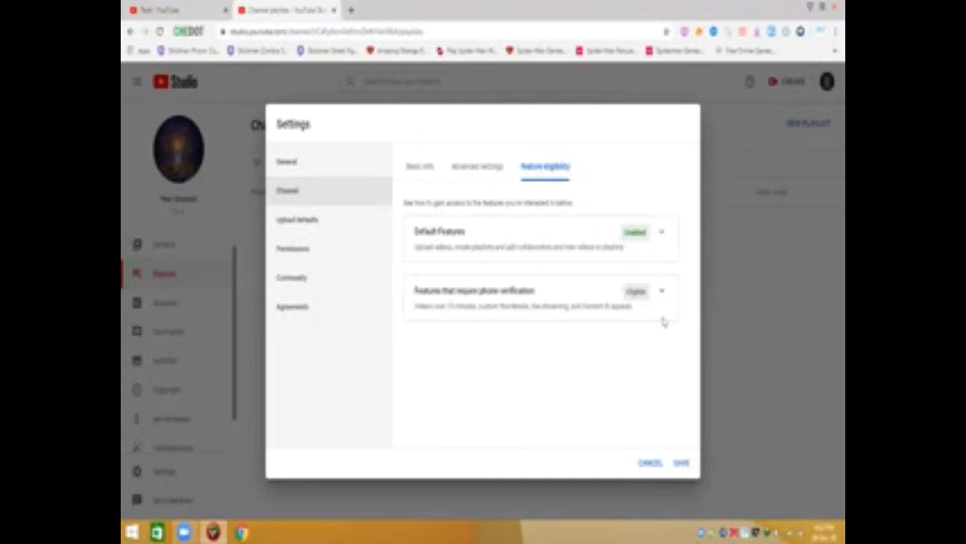
left_click(682, 464)
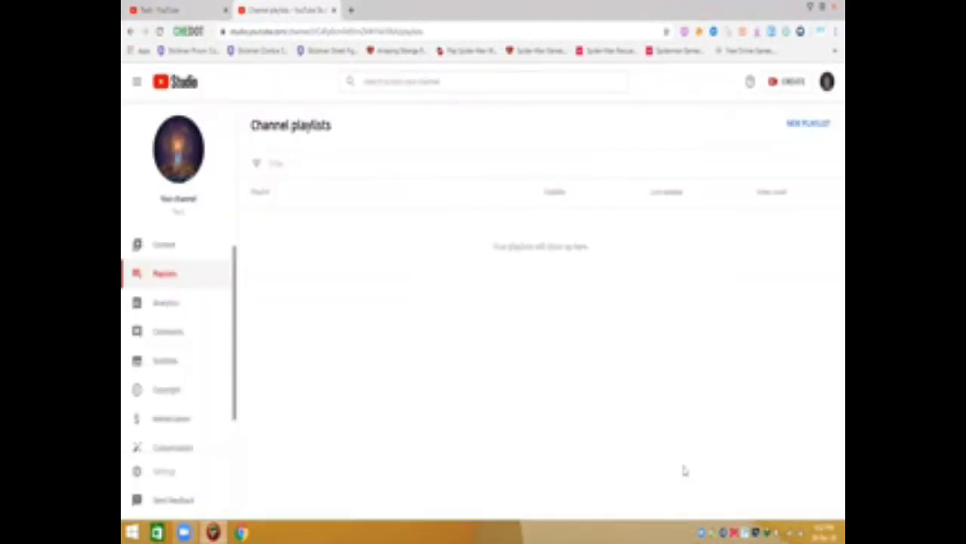
From Channel > Feature eligibility, start phone-number verification in a new tab
left_click(192, 477)
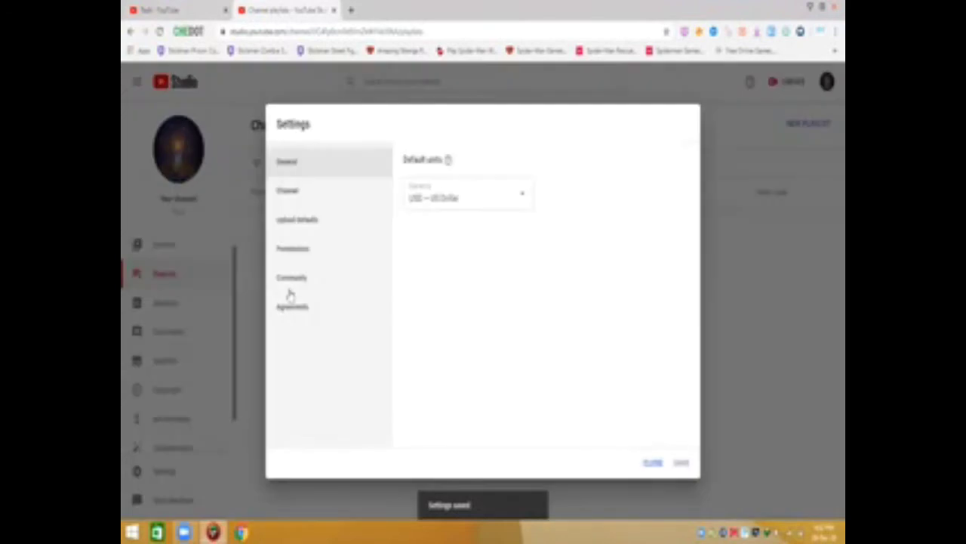
left_click(313, 199)
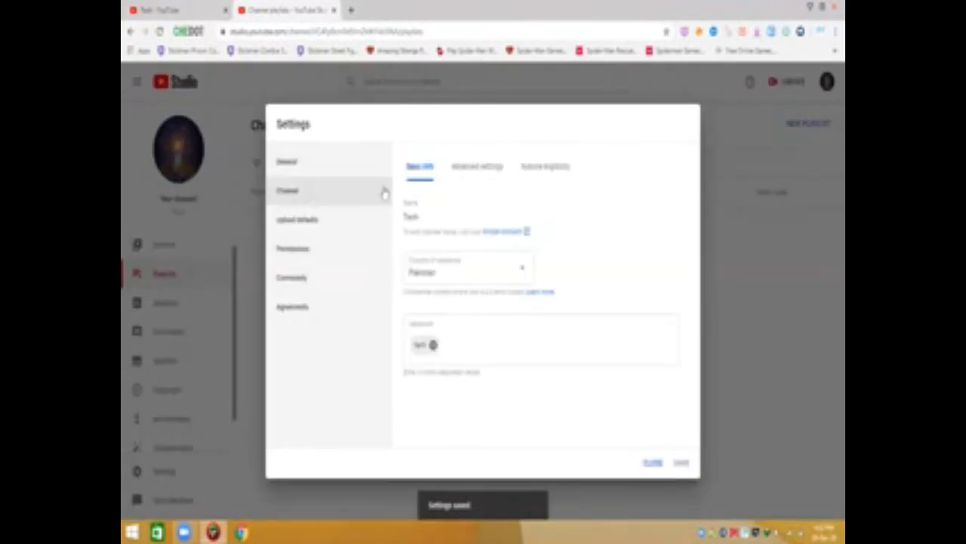
left_click(532, 166)
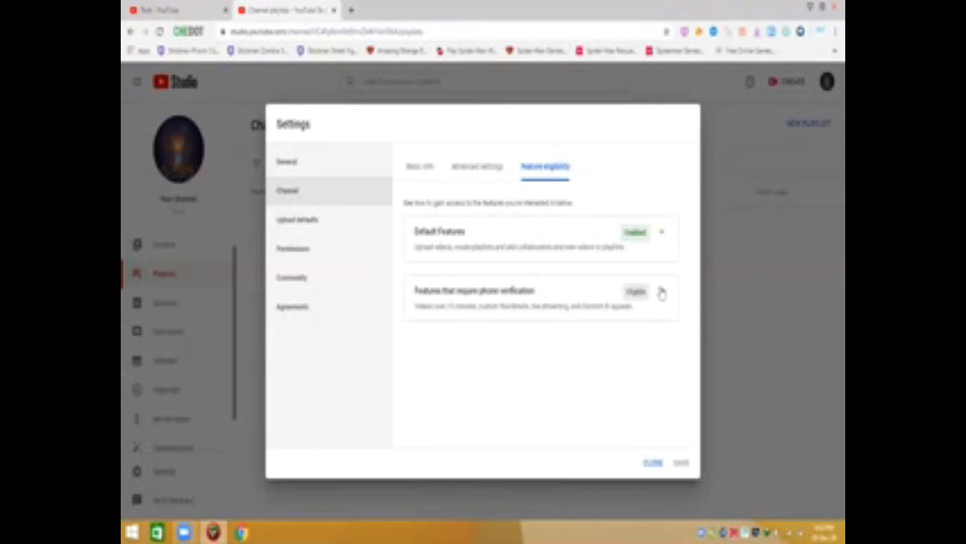
left_click(661, 293)
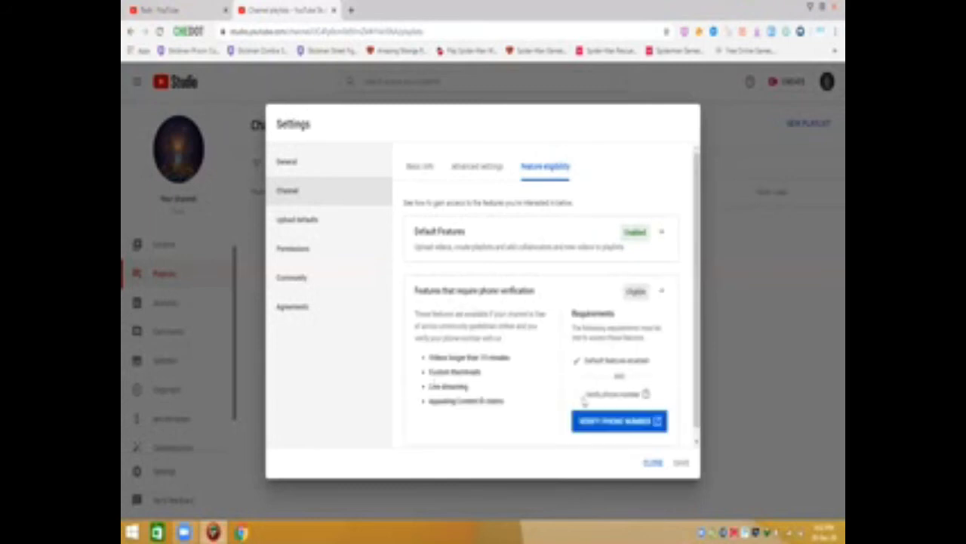
left_click(600, 421)
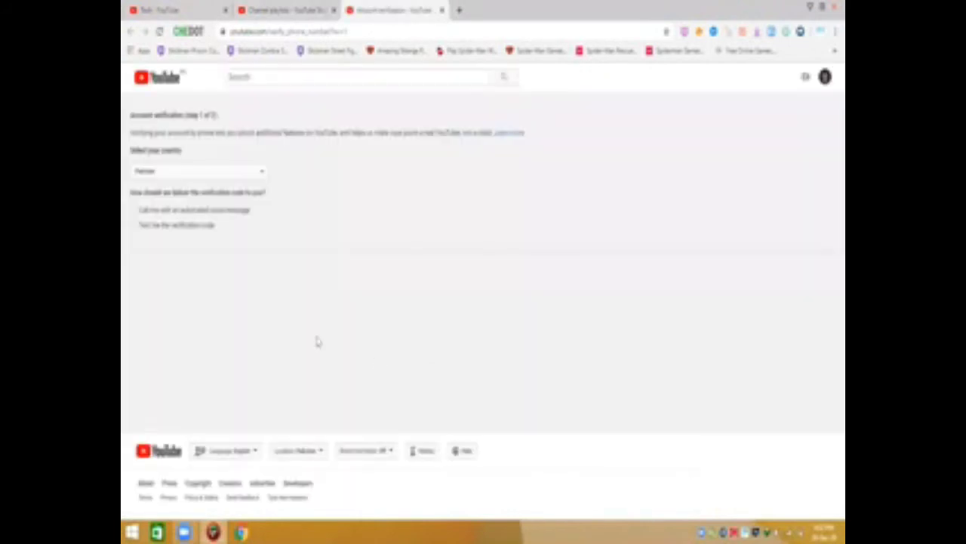
Verify the account by text message, entering the phone number and submitting the received code
left_click(159, 214)
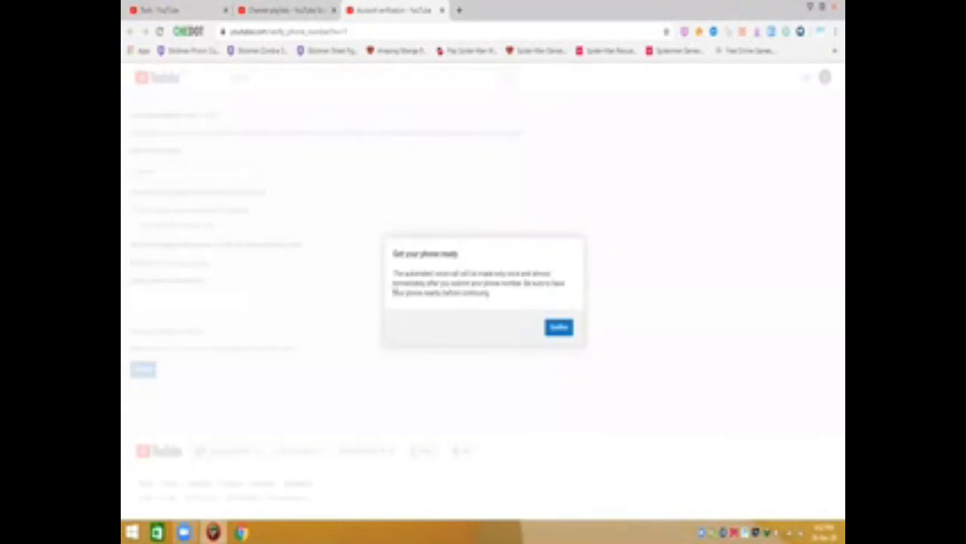
left_click(558, 329)
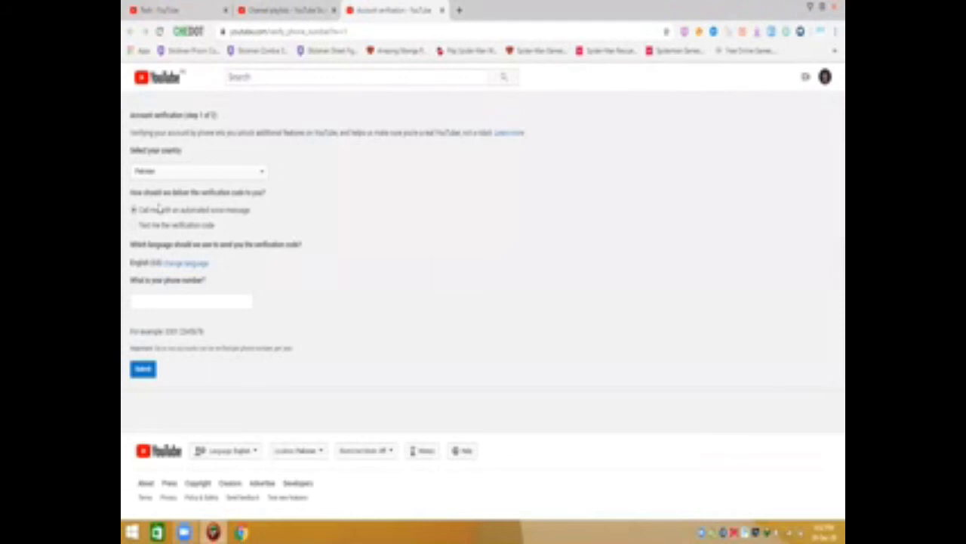
left_click(153, 229)
left_click(141, 300)
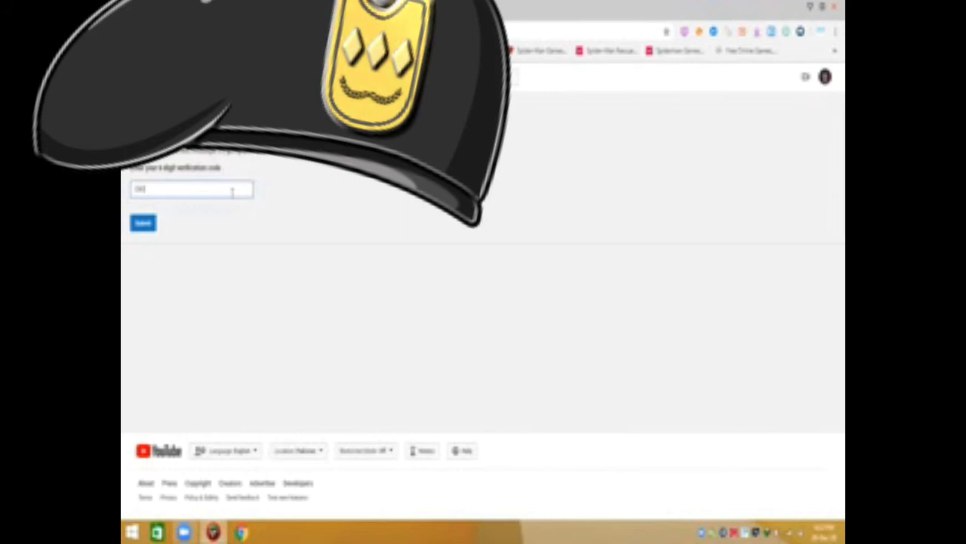
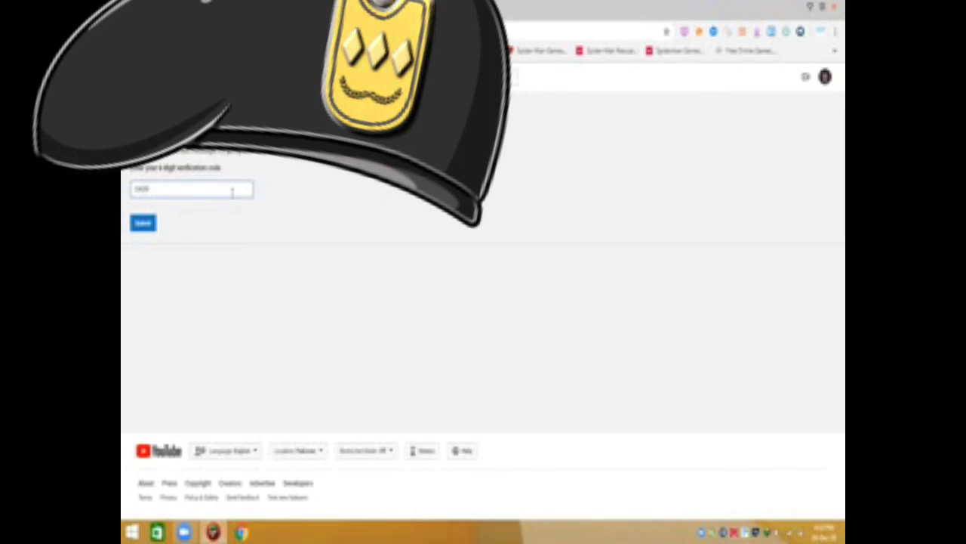
left_click(141, 224)
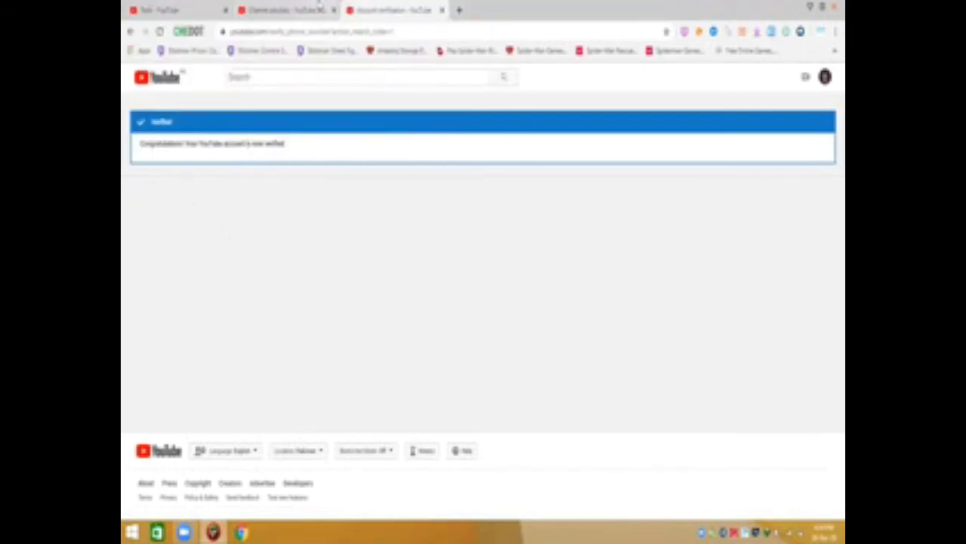
left_click(318, 7)
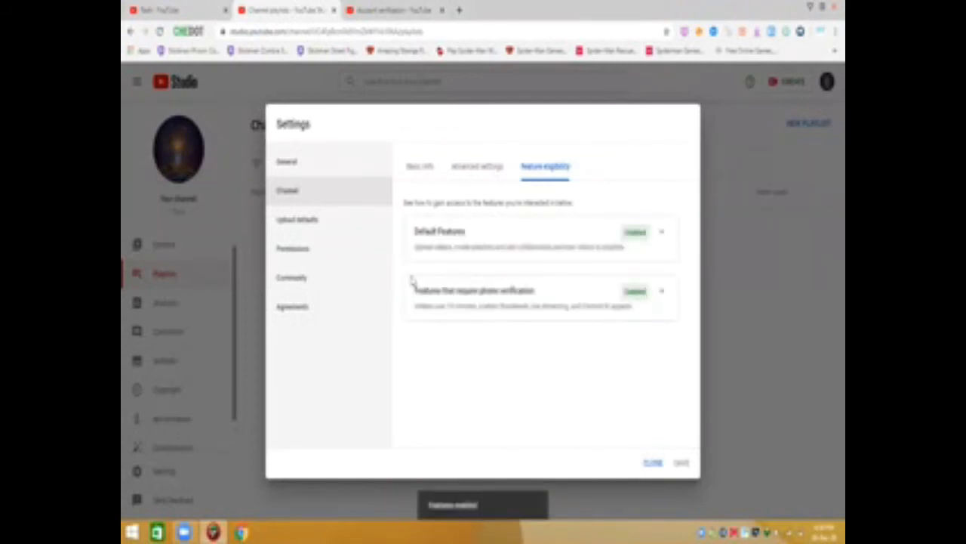
Set the Upload defaults visibility to Unlisted, leaving the title, description and tags empty
left_click(340, 219)
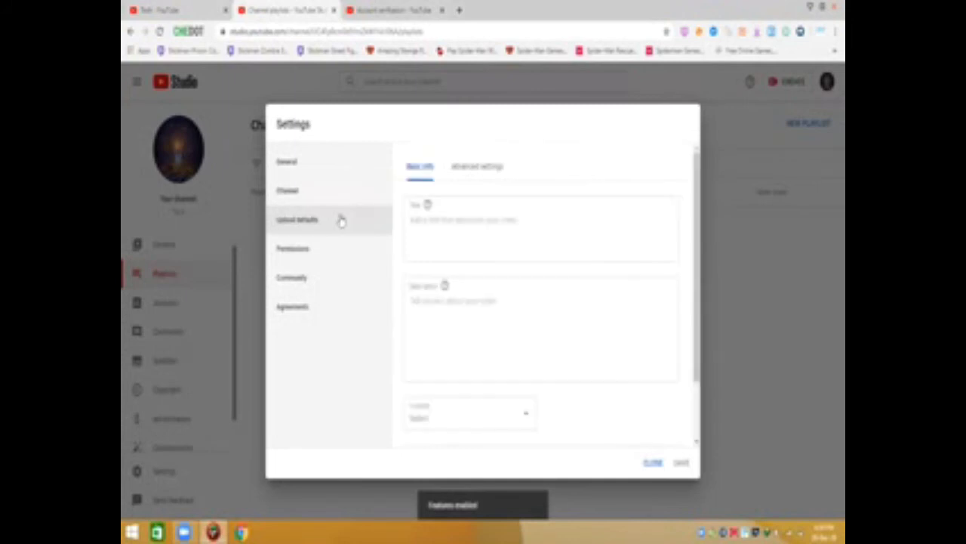
left_click(446, 218)
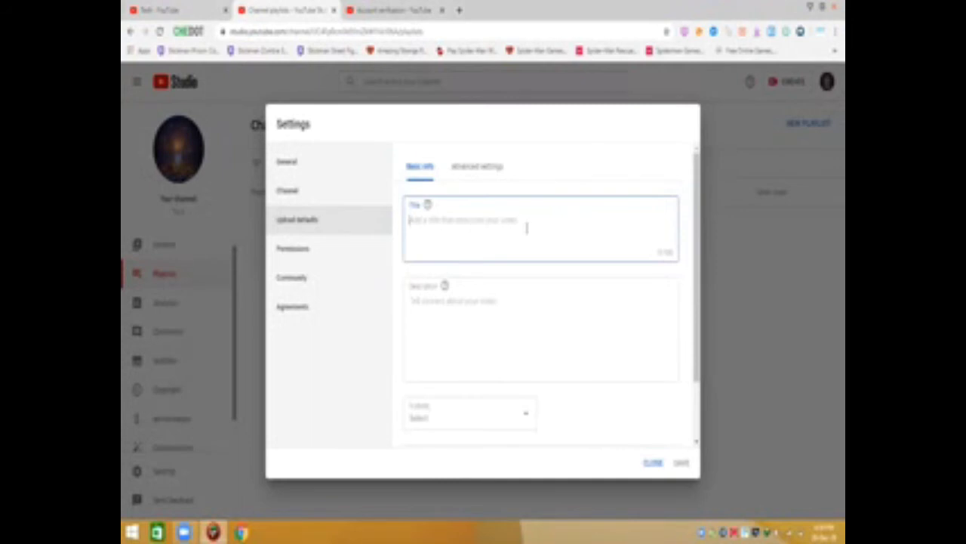
left_click(488, 304)
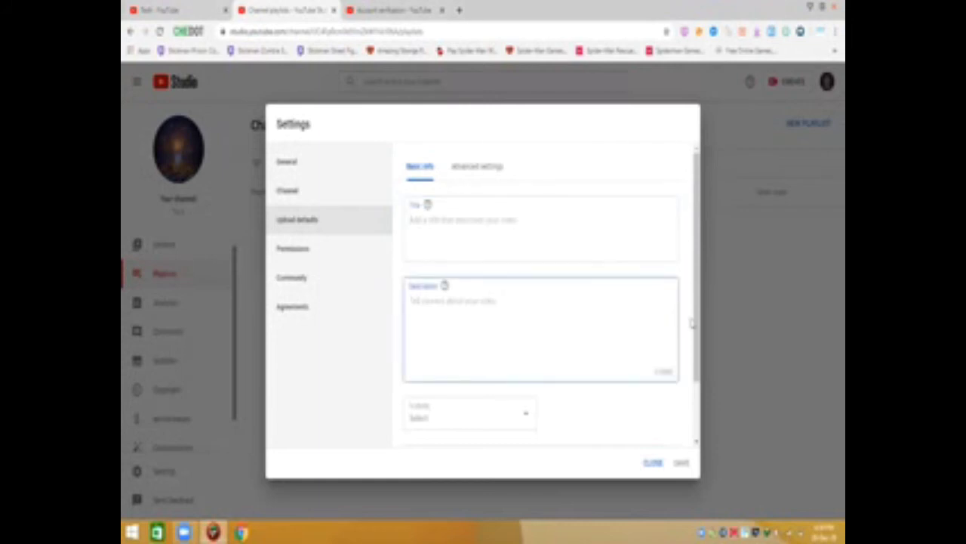
left_click_drag(695, 325, 700, 375)
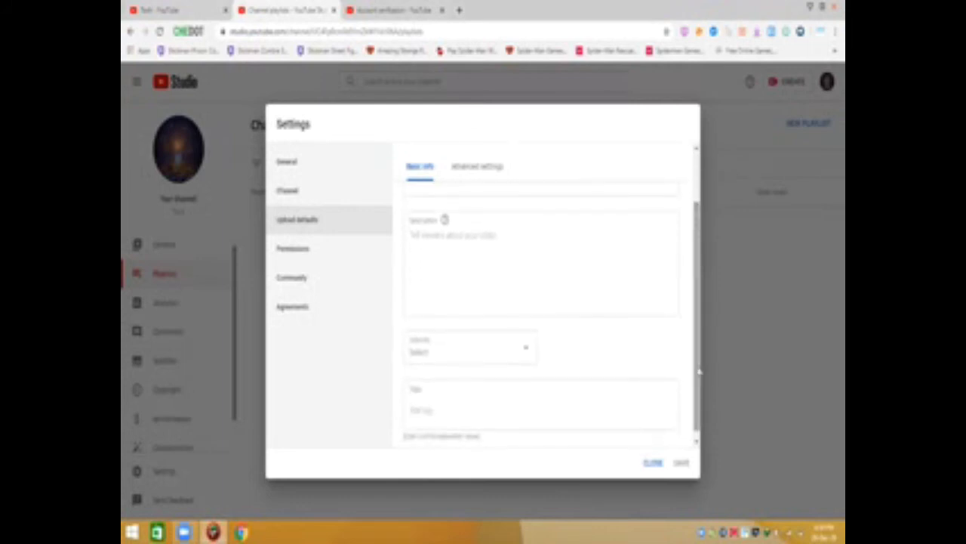
left_click(447, 344)
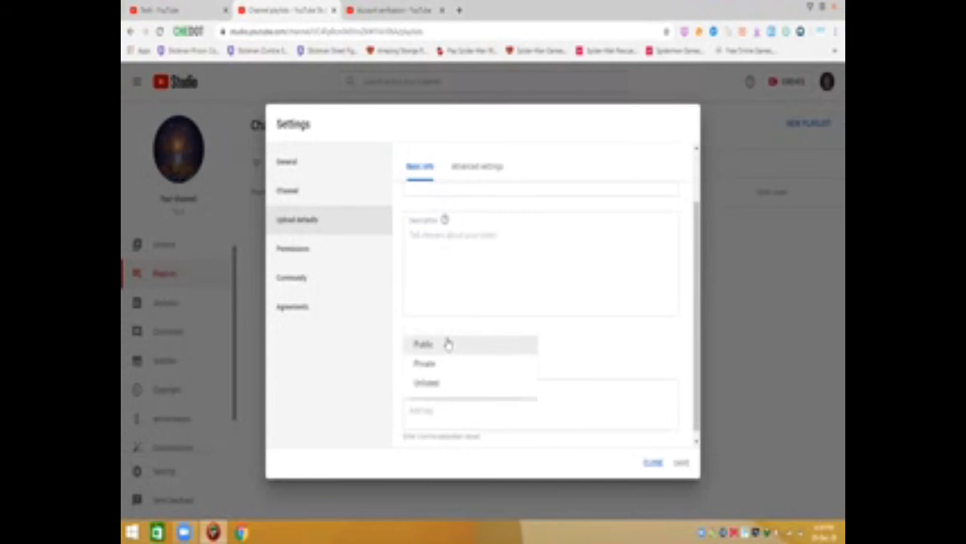
left_click(431, 385)
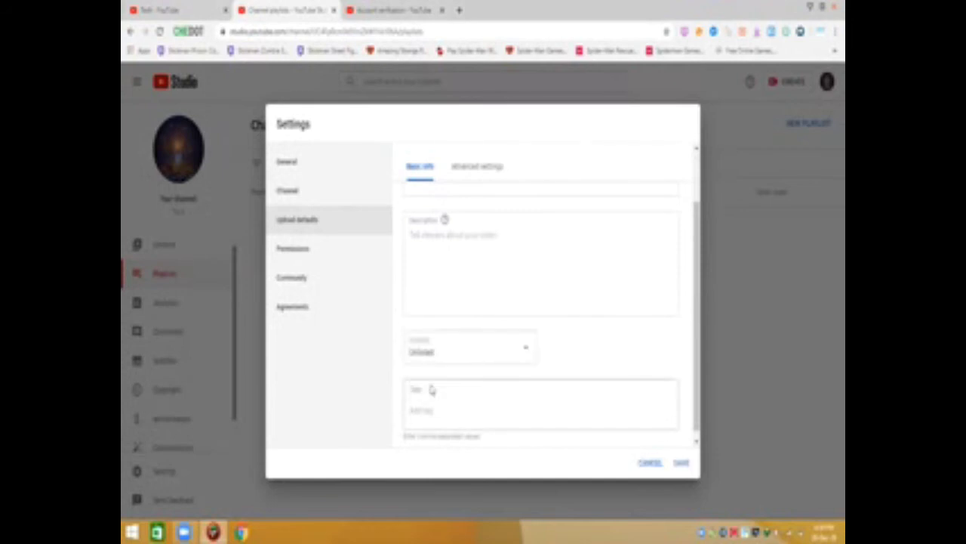
left_click(424, 410)
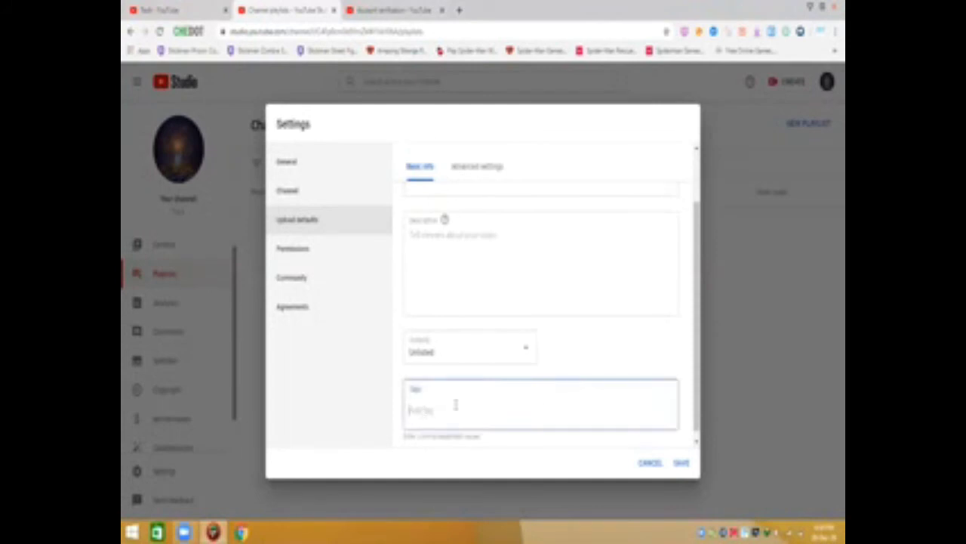
Under Community > Defaults, hold potentially inappropriate chat messages for review, then save
left_click(301, 277)
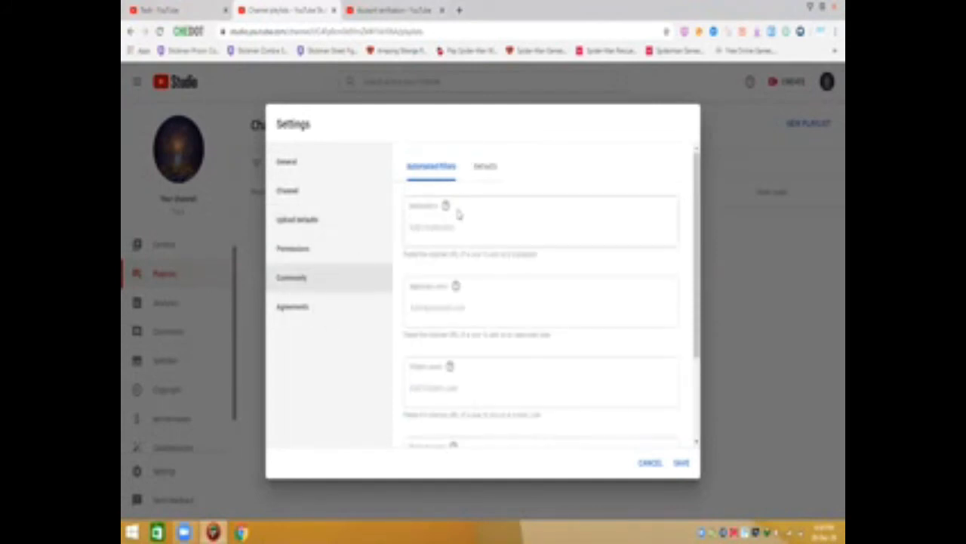
left_click(483, 172)
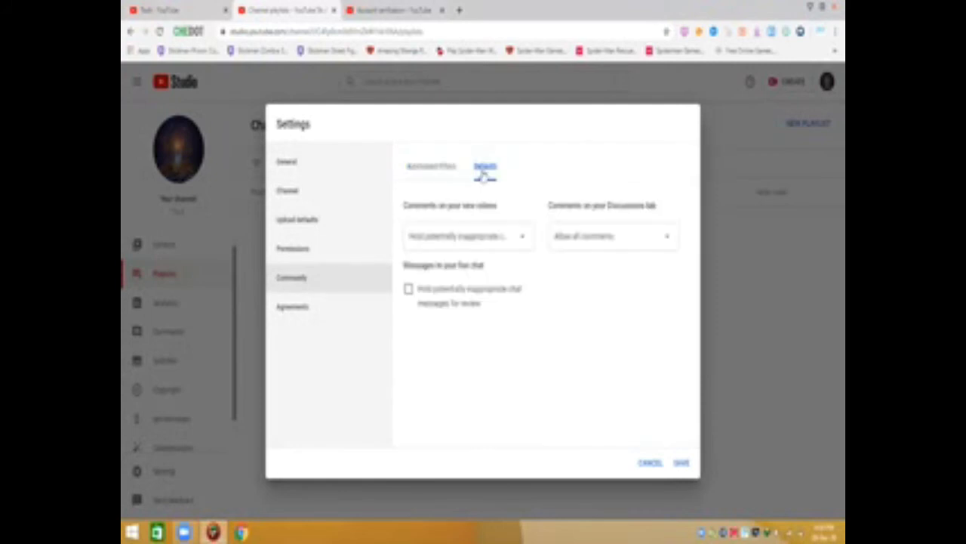
left_click(427, 300)
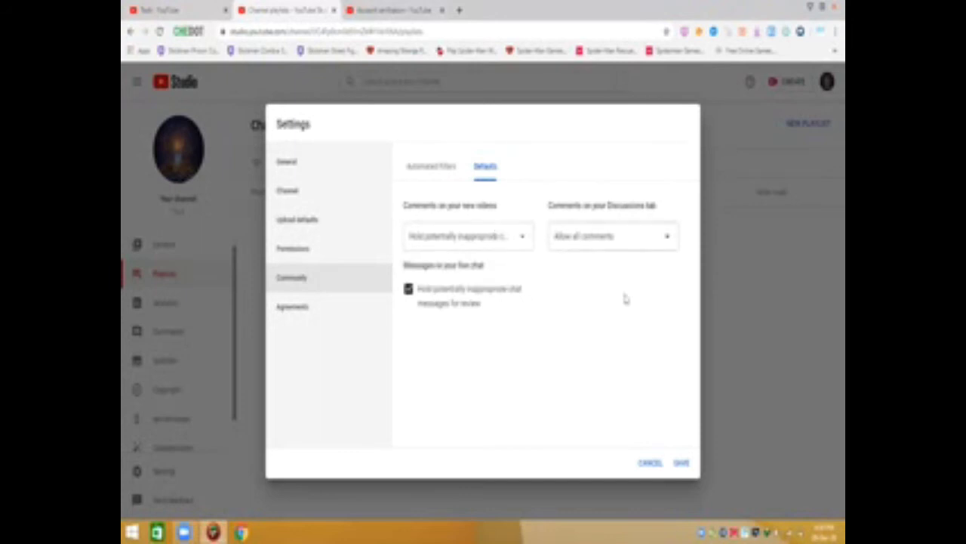
left_click(682, 464)
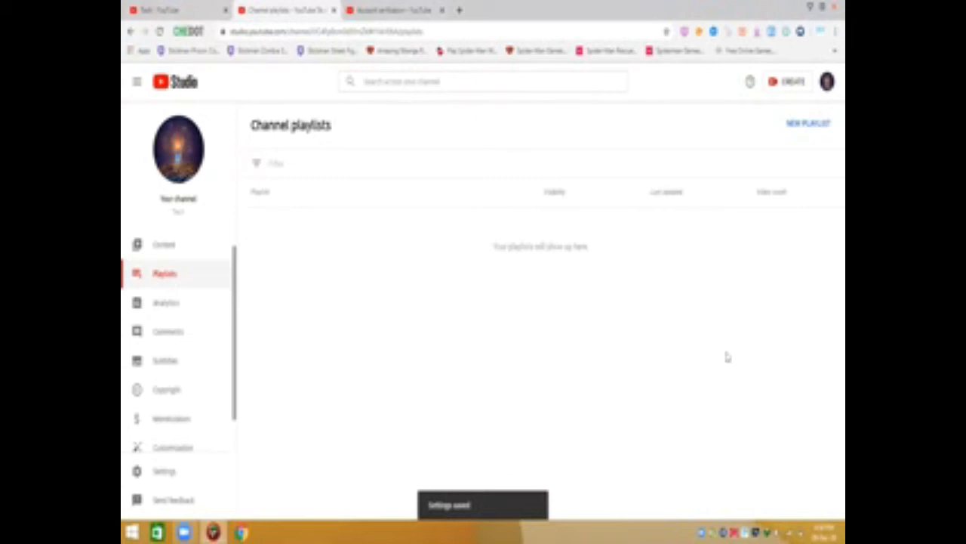
Create a new public playlist titled '4'
left_click(807, 123)
left_click(679, 181)
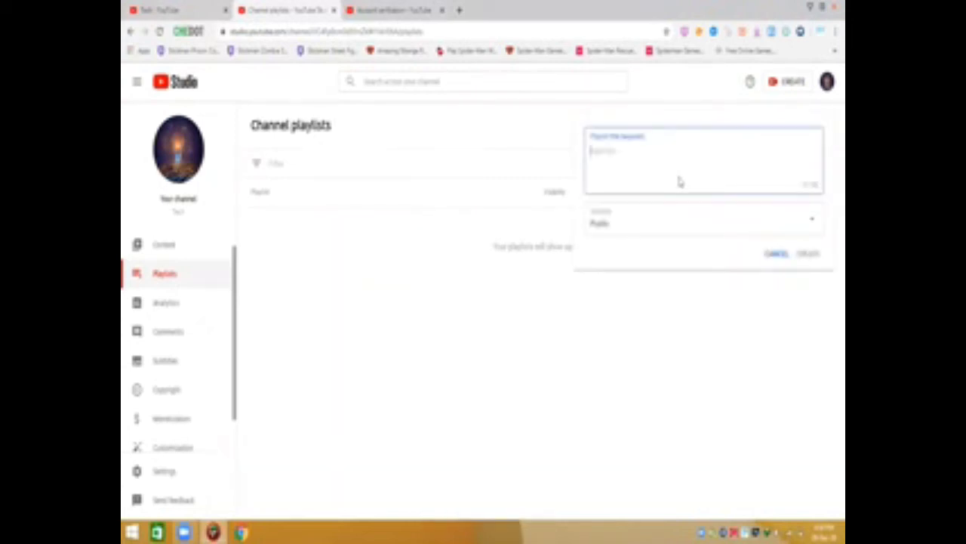
type("4")
left_click(807, 253)
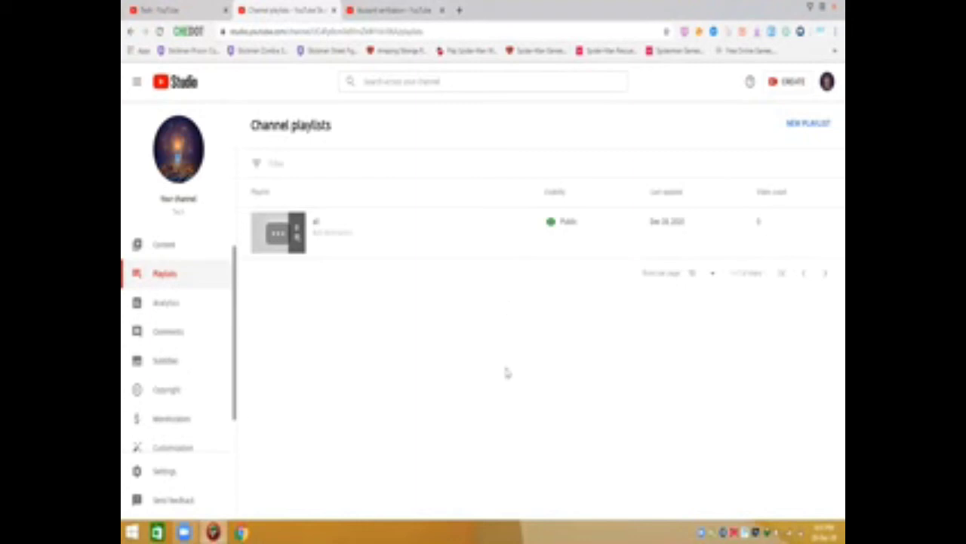
On the Monetization page, choose NOTIFY ME WHEN I'M ELIGIBLE after reviewing the requirements
left_click(180, 429)
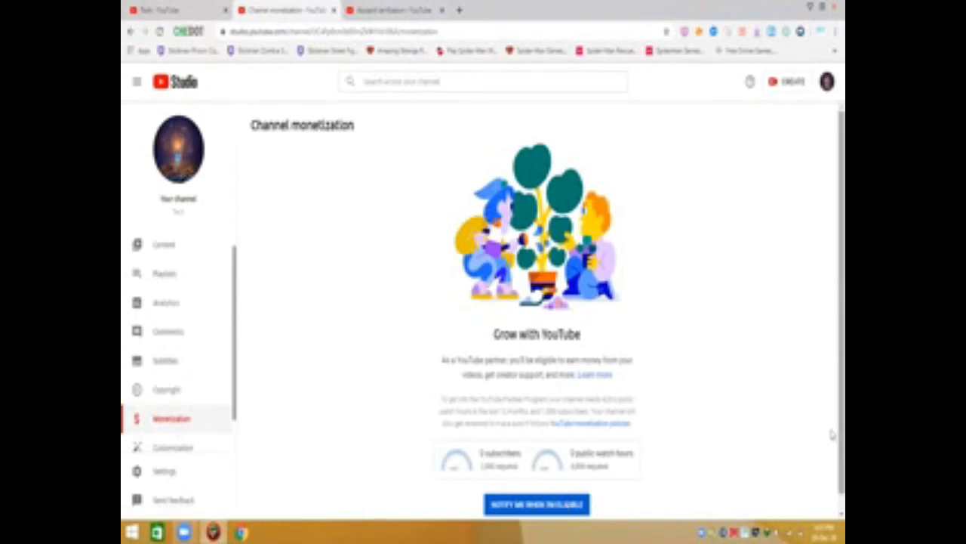
scroll(833, 461, "down", 1)
scroll(833, 475, "down", 1)
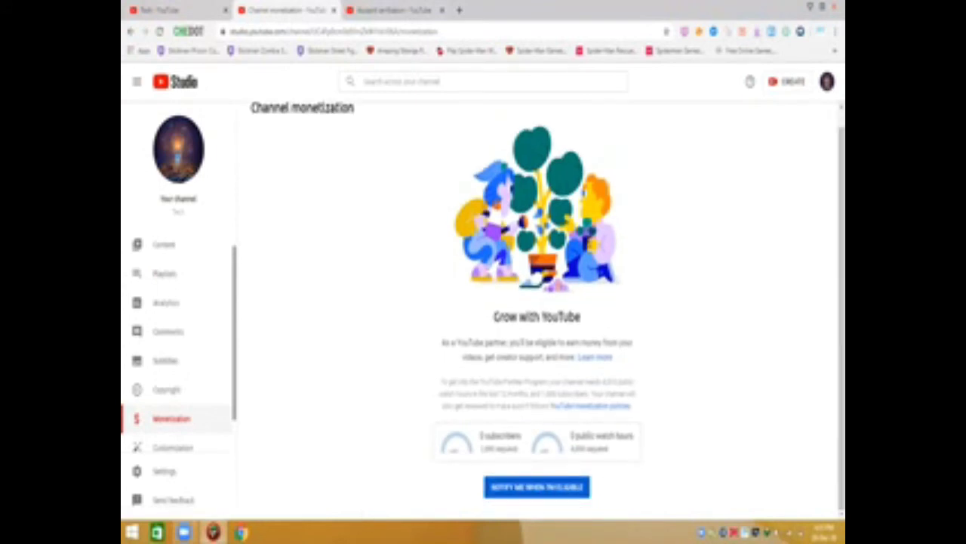
left_click(562, 494)
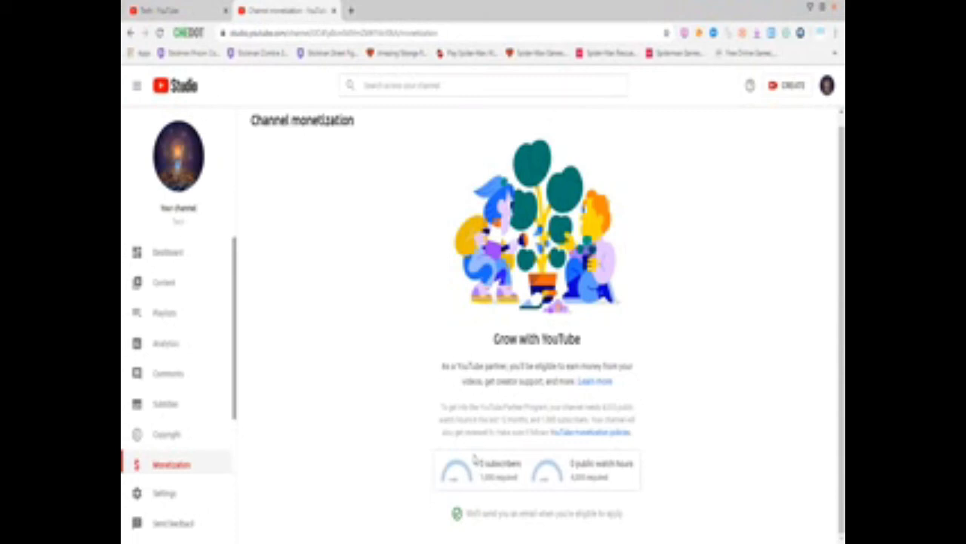
left_click_drag(528, 487, 478, 490)
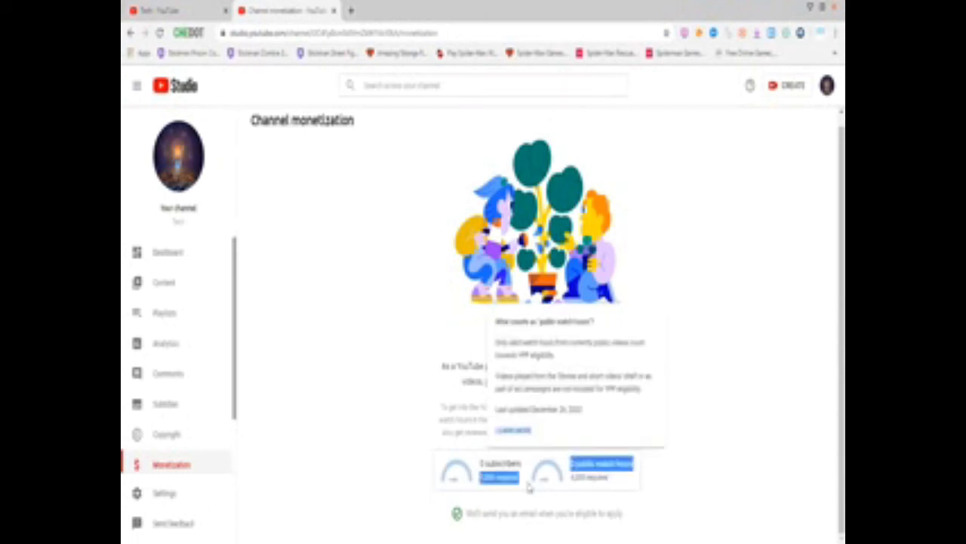
left_click(427, 481)
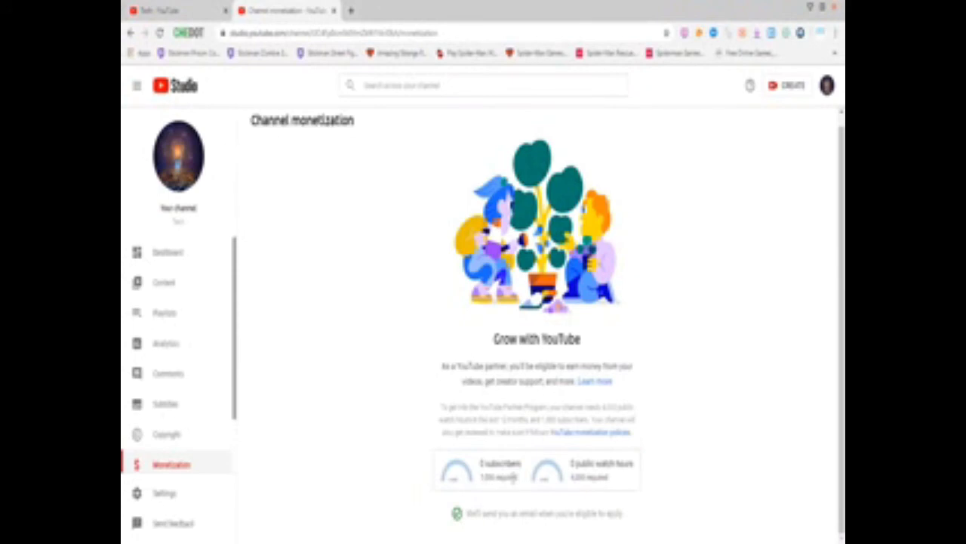
mouse_move(574, 468)
Browse Copyright and Comments, then check Views, Watch time and Subscribers in Channel analytics
left_click(182, 445)
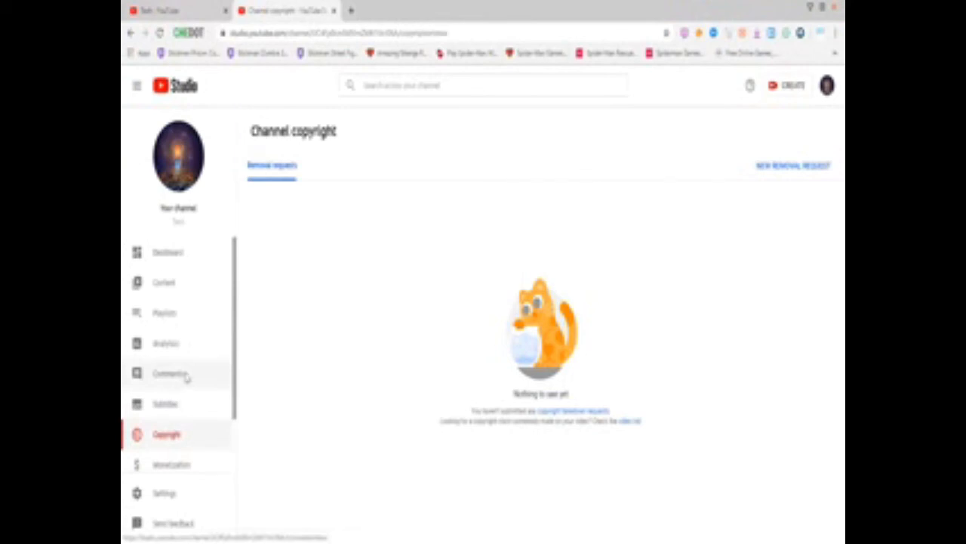
left_click(185, 377)
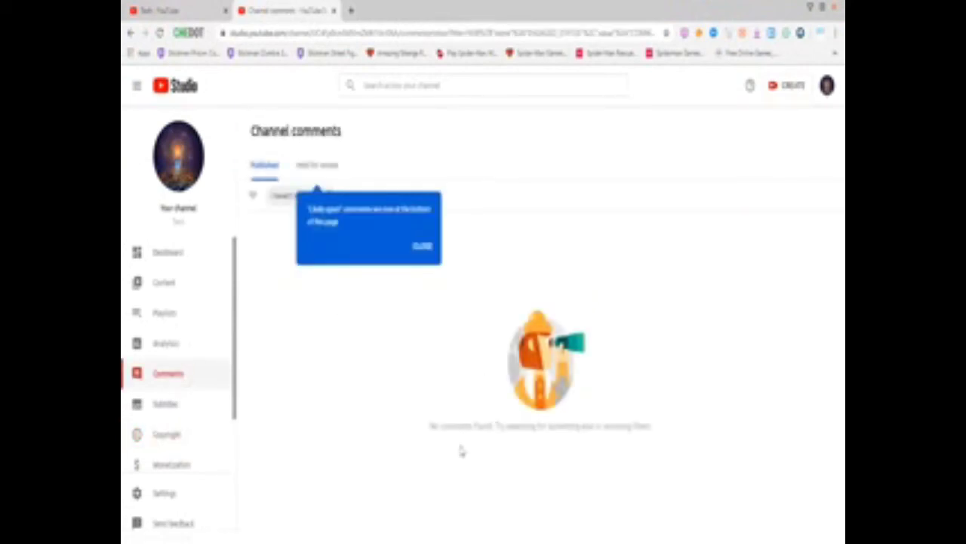
left_click(163, 346)
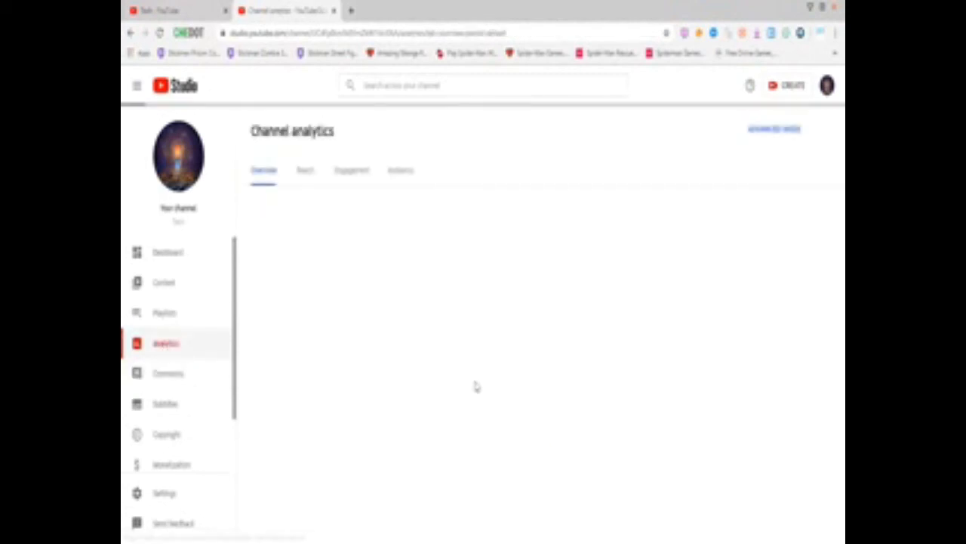
left_click(329, 292)
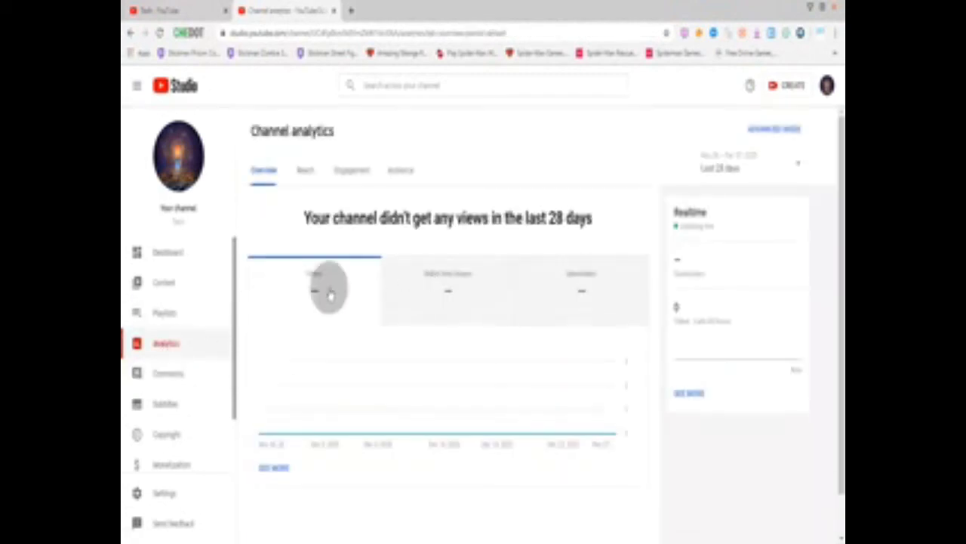
left_click(447, 282)
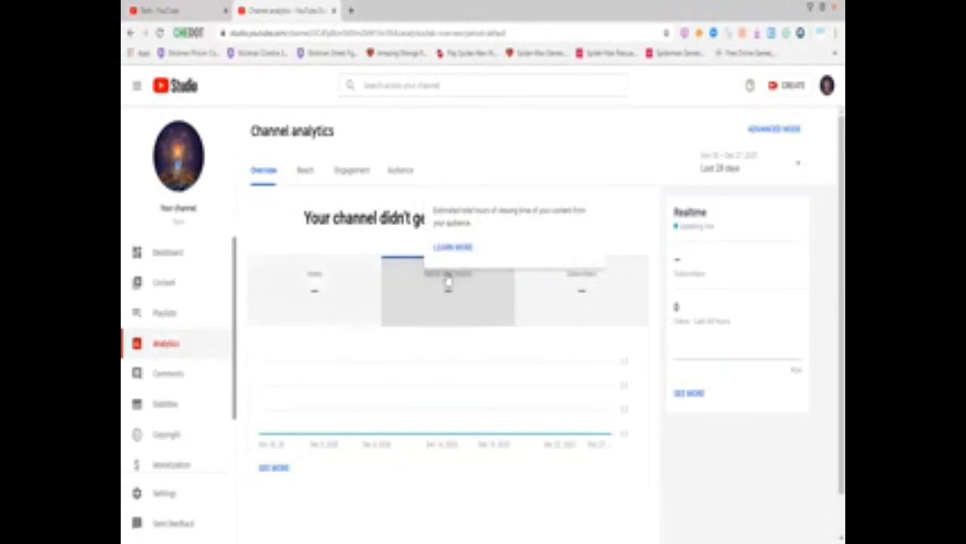
left_click(580, 289)
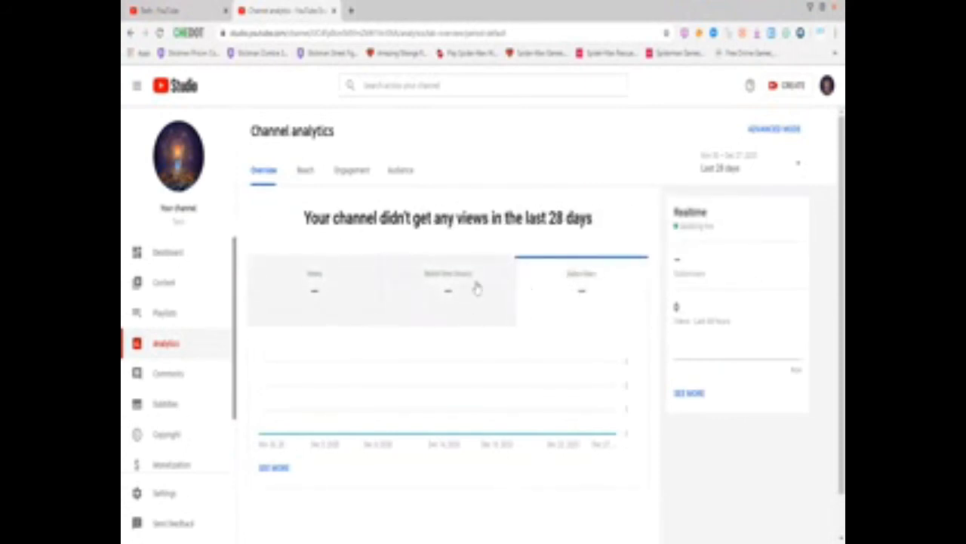
left_click(727, 168)
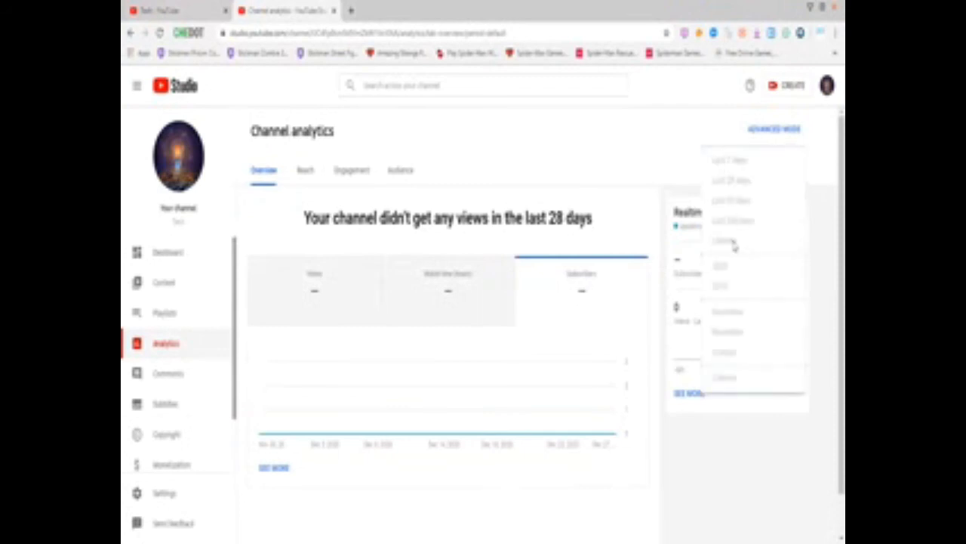
left_click(634, 193)
Move through the Reach and Engagement reports to the Audience report
left_click(302, 171)
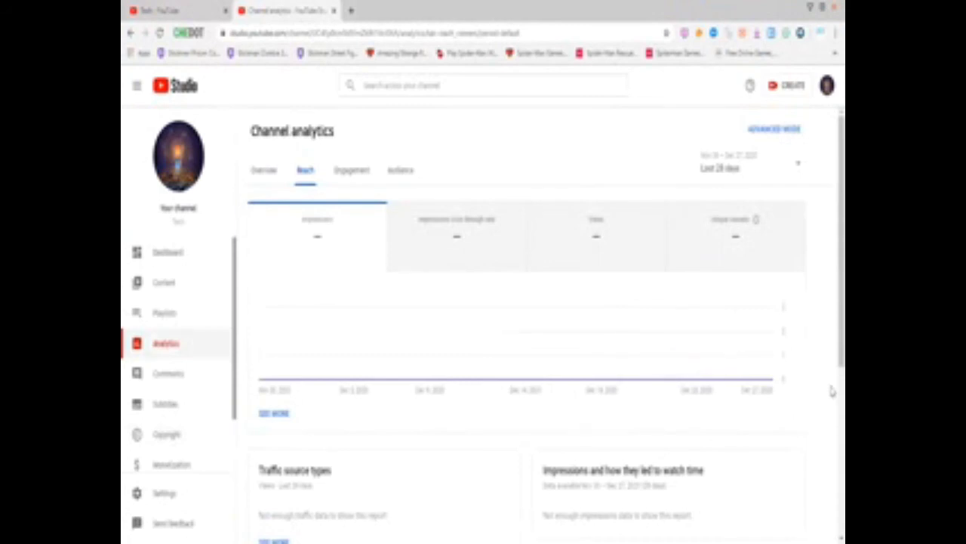
scroll(832, 390, "down", 4)
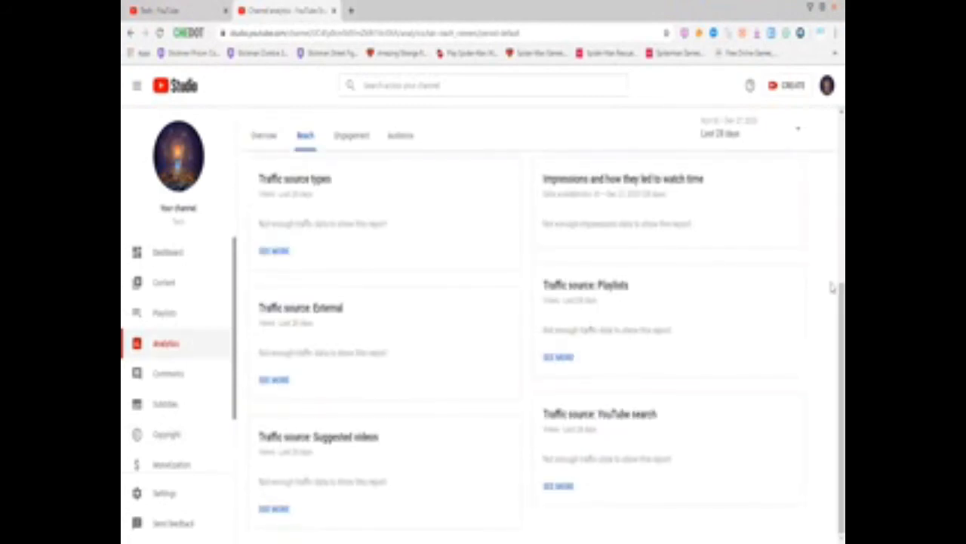
scroll(832, 284, "up", 4)
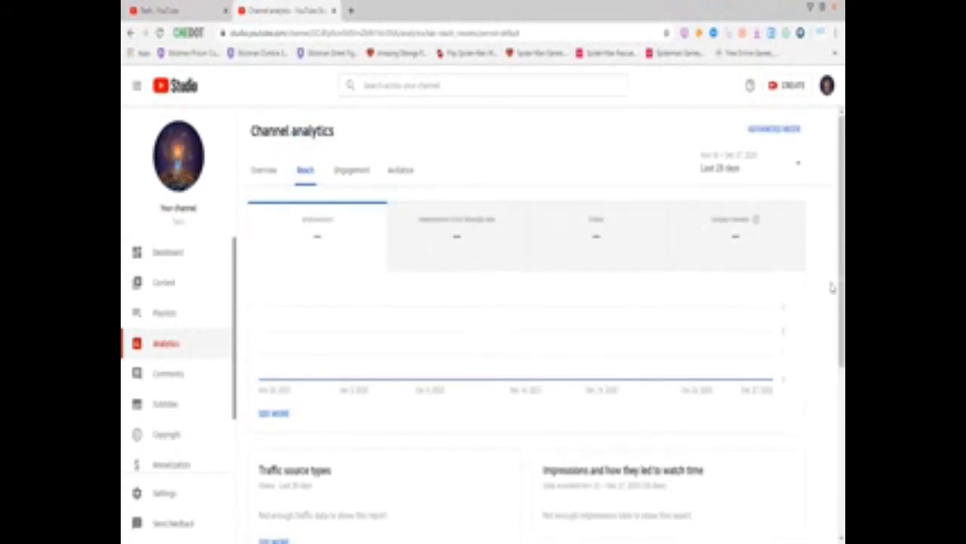
left_click(365, 176)
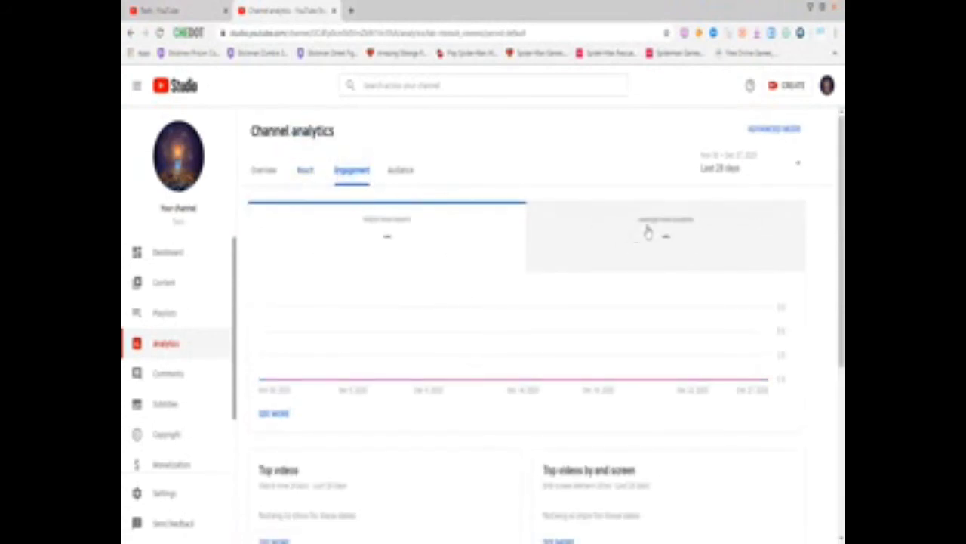
left_click(392, 184)
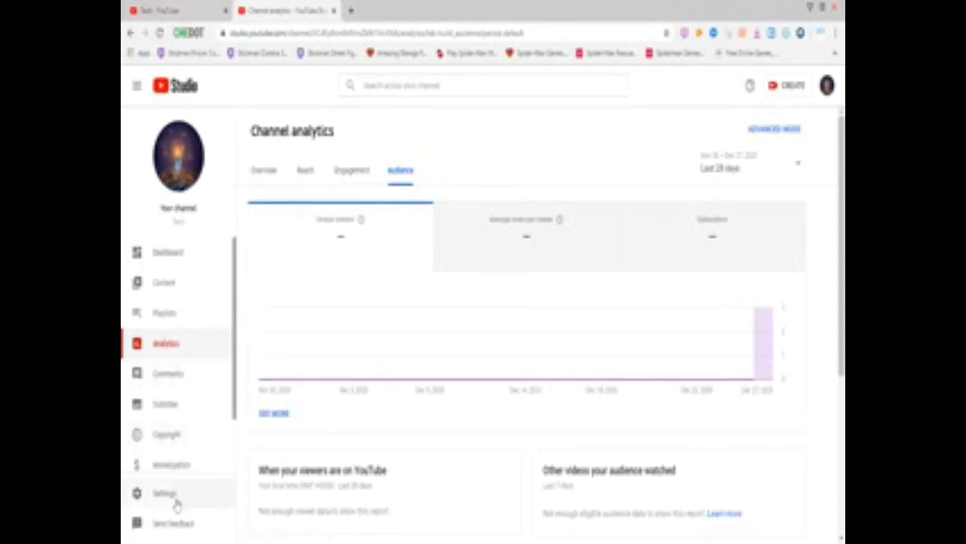
In Settings, look through Basic info, Advanced settings and Feature eligibility, then show Upload defaults
left_click(164, 494)
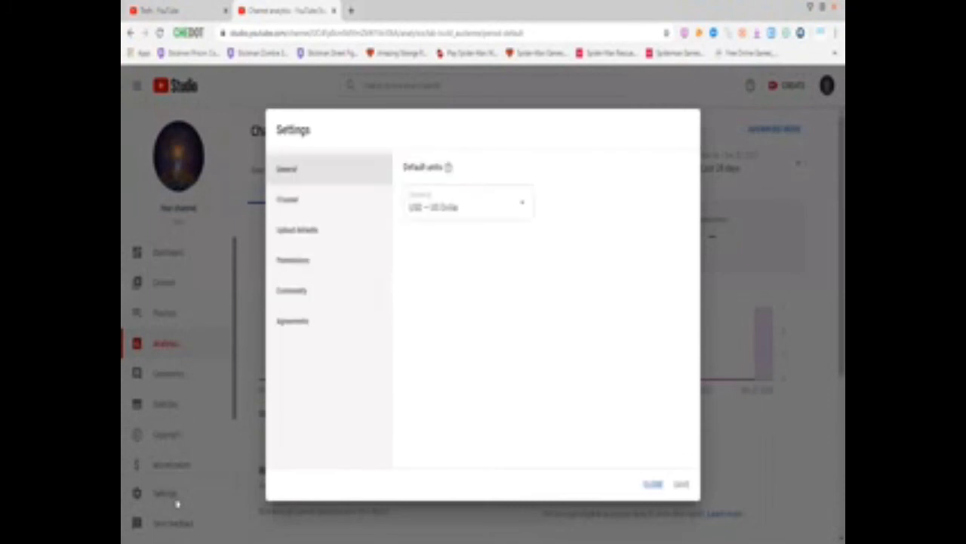
left_click(282, 214)
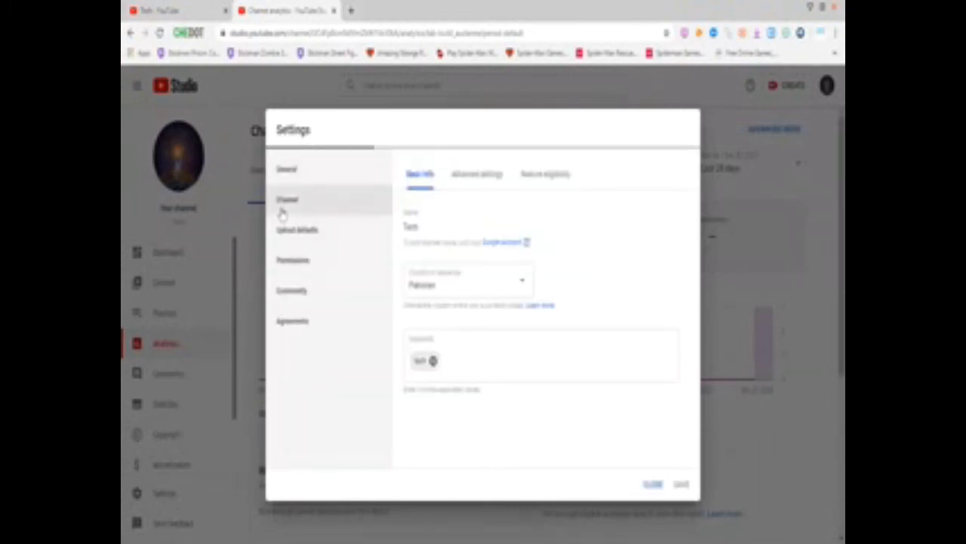
left_click(477, 185)
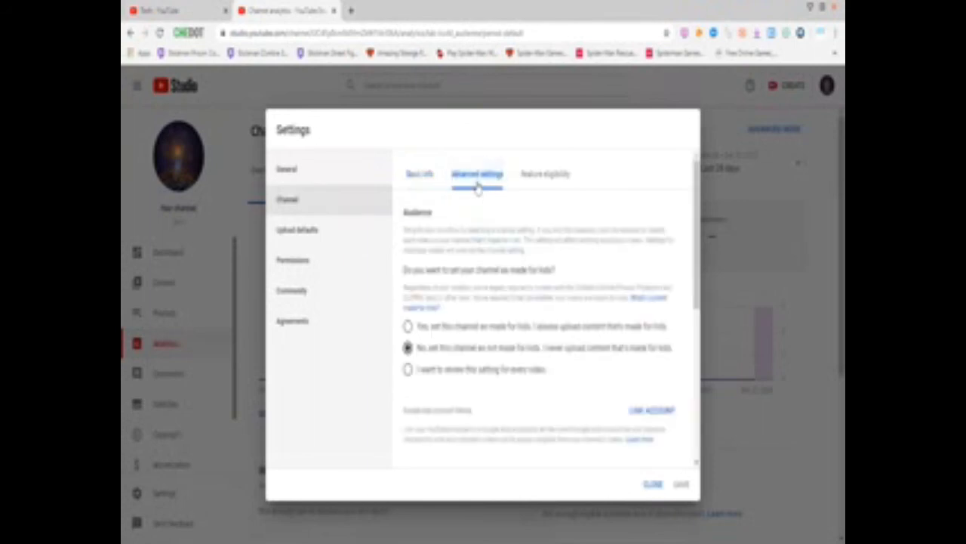
left_click(523, 175)
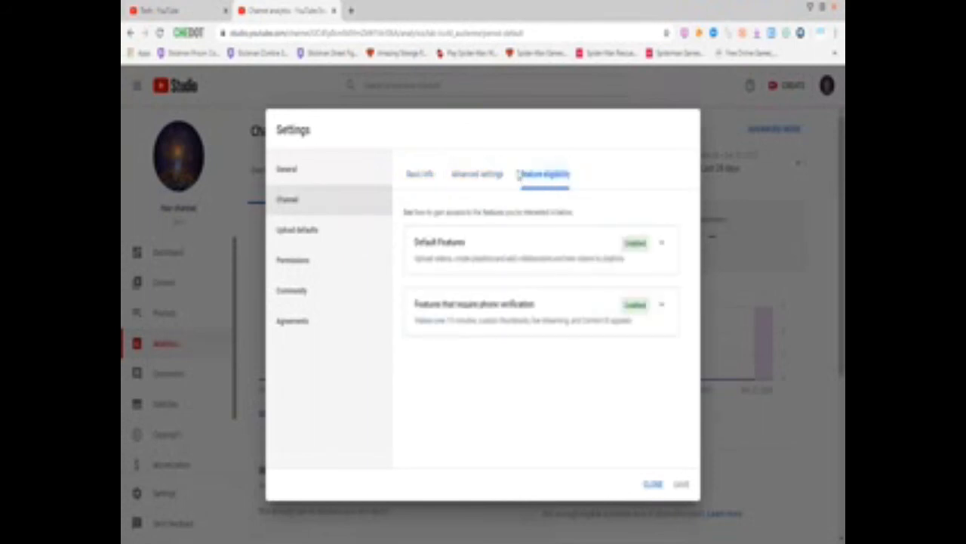
left_click(306, 240)
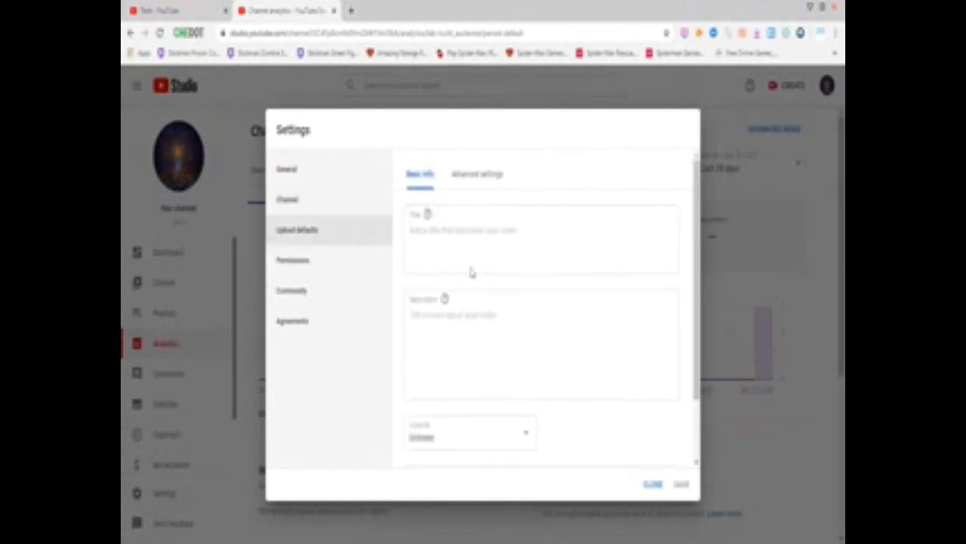
In advanced upload defaults, keep Standard YouTube License and set the video language to Urdu
left_click(476, 176)
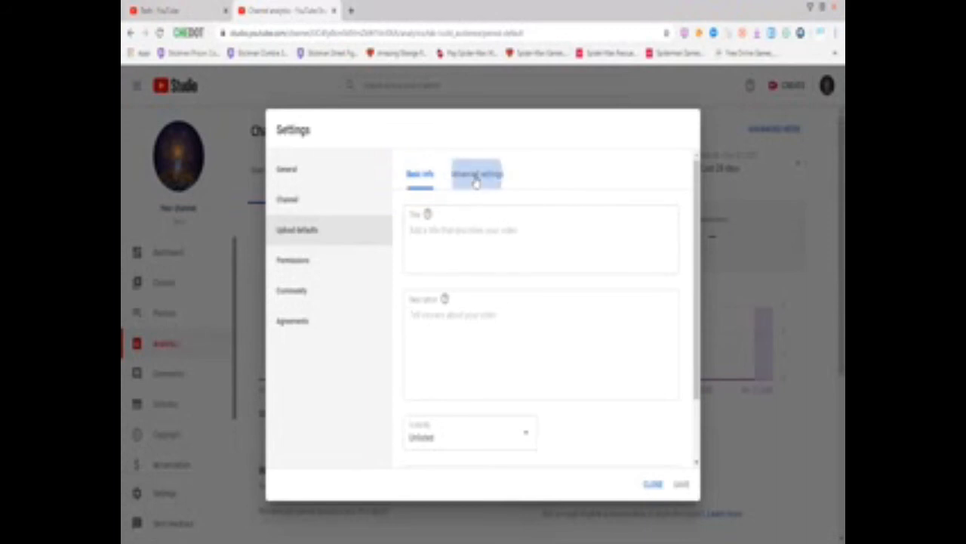
left_click(453, 227)
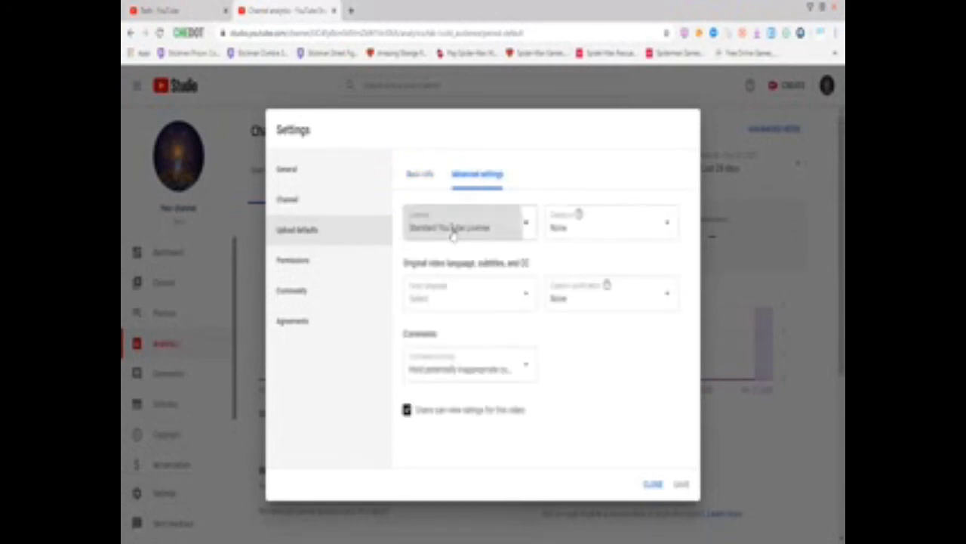
left_click(457, 219)
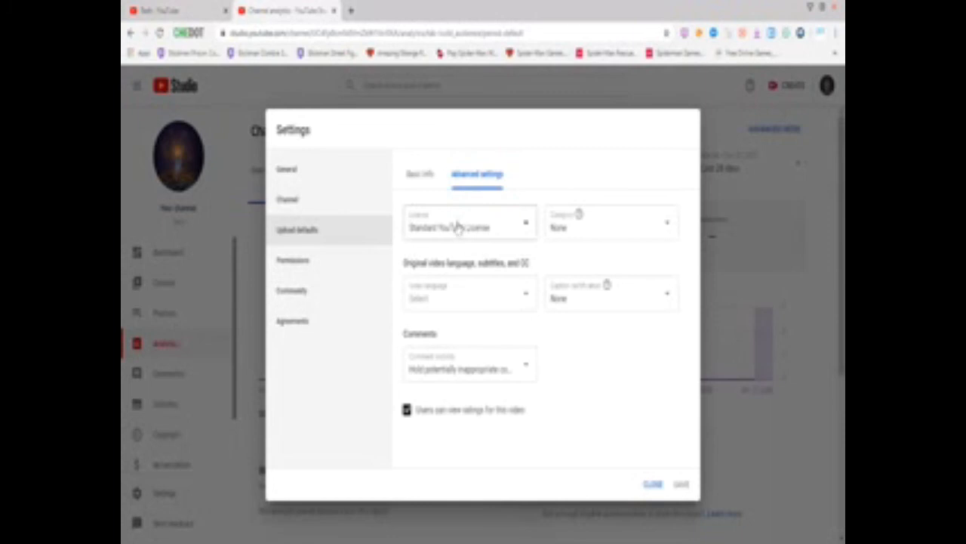
left_click(436, 296)
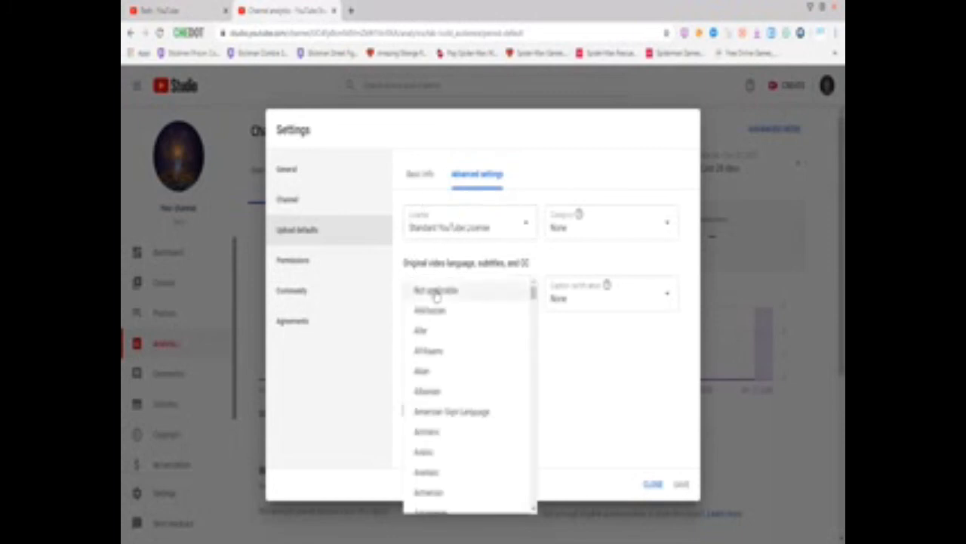
left_click_drag(533, 294, 534, 491)
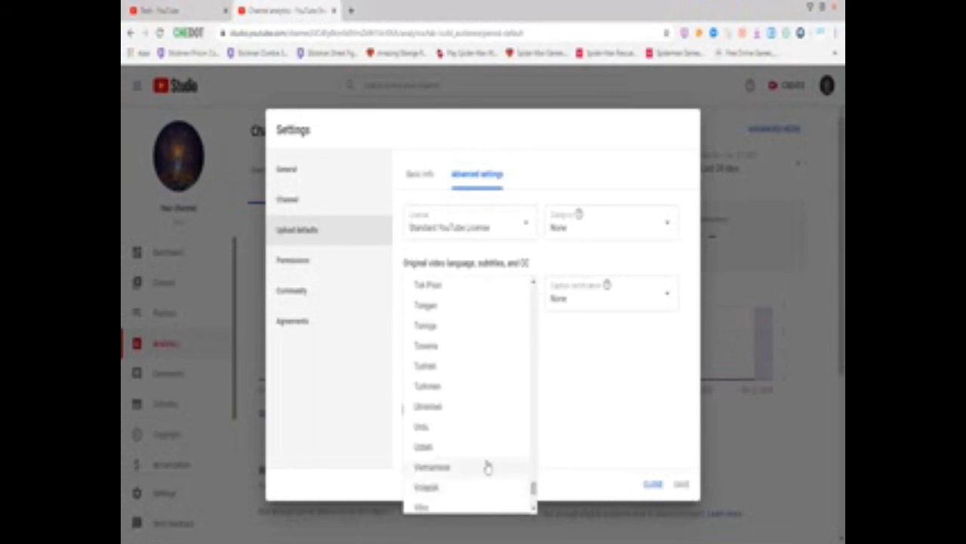
left_click(446, 437)
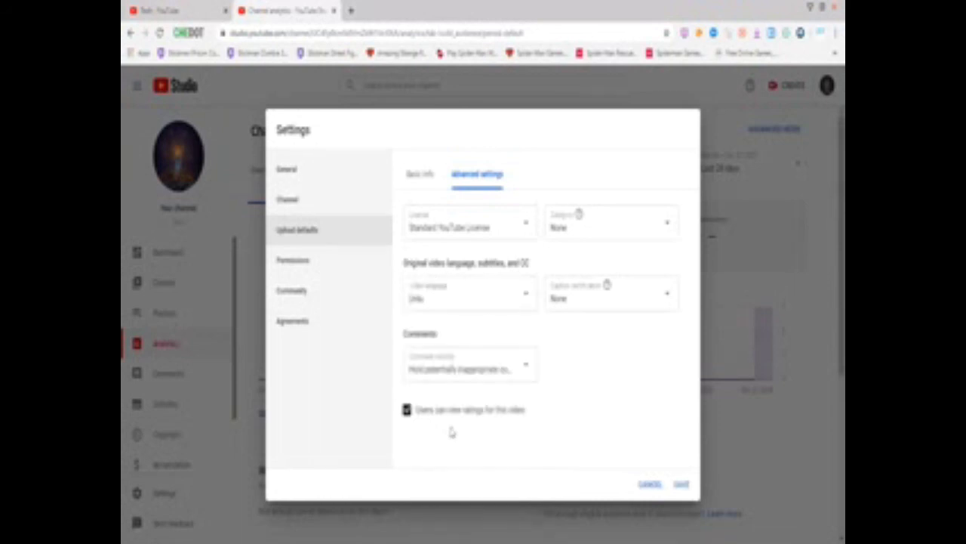
left_click(559, 301)
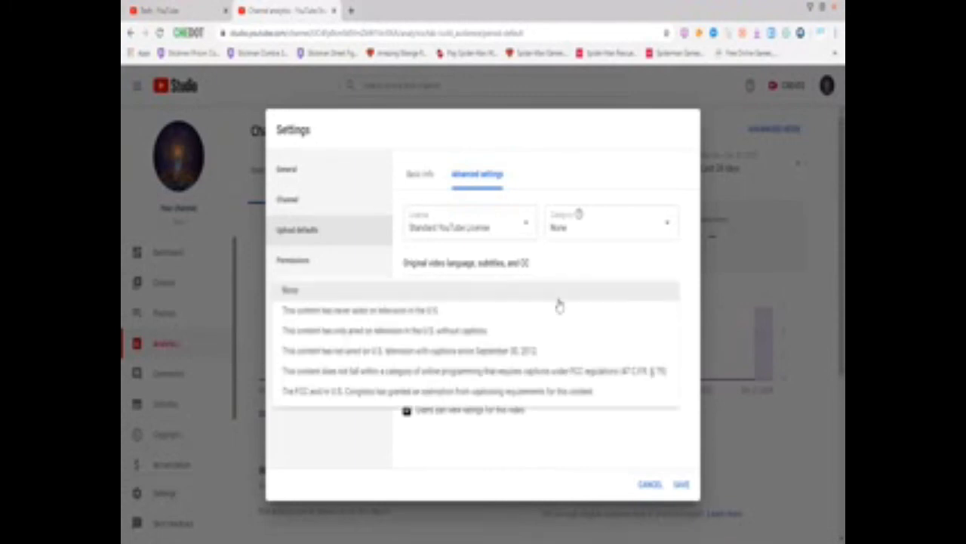
Certify content as never aired on U.S. television and allow all comments by default
left_click(443, 317)
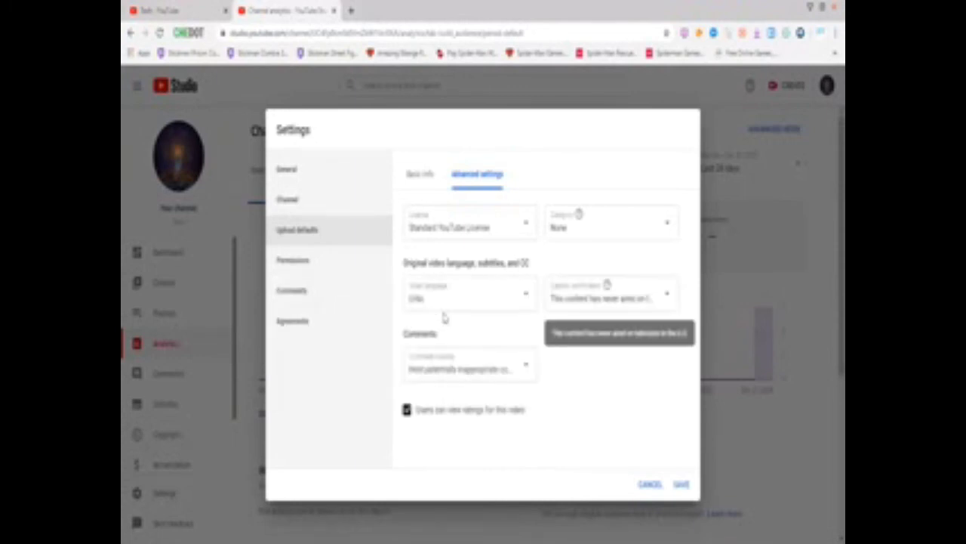
left_click(449, 363)
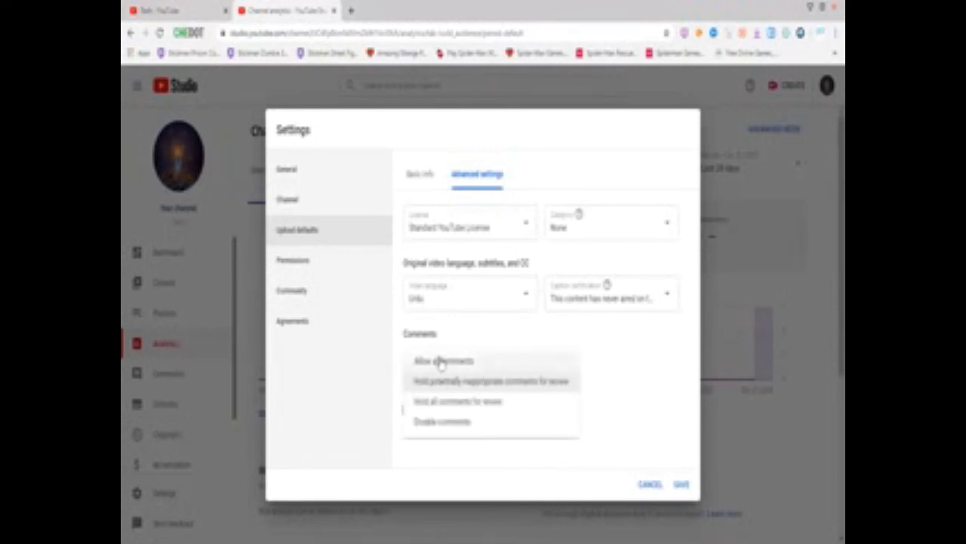
left_click(442, 362)
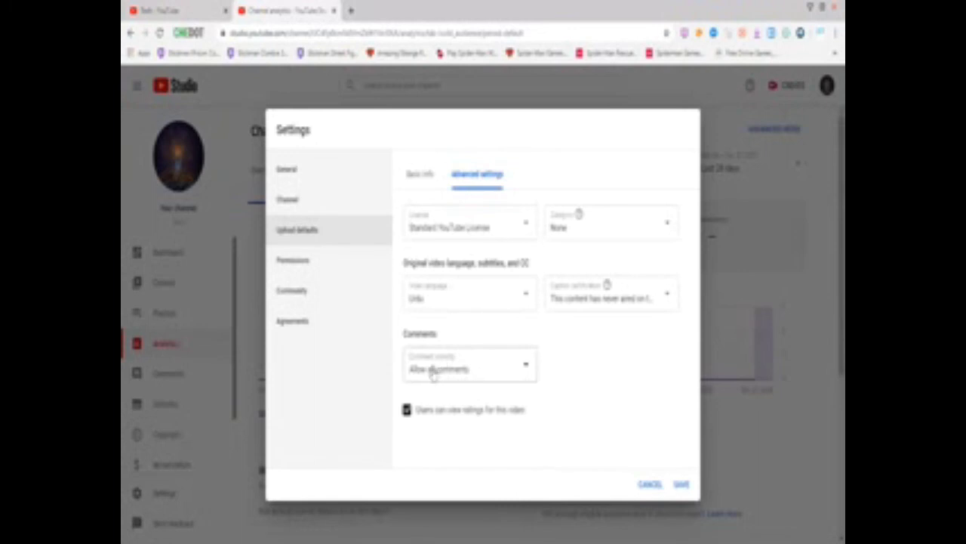
Set the default video category to Gaming
left_click(572, 214)
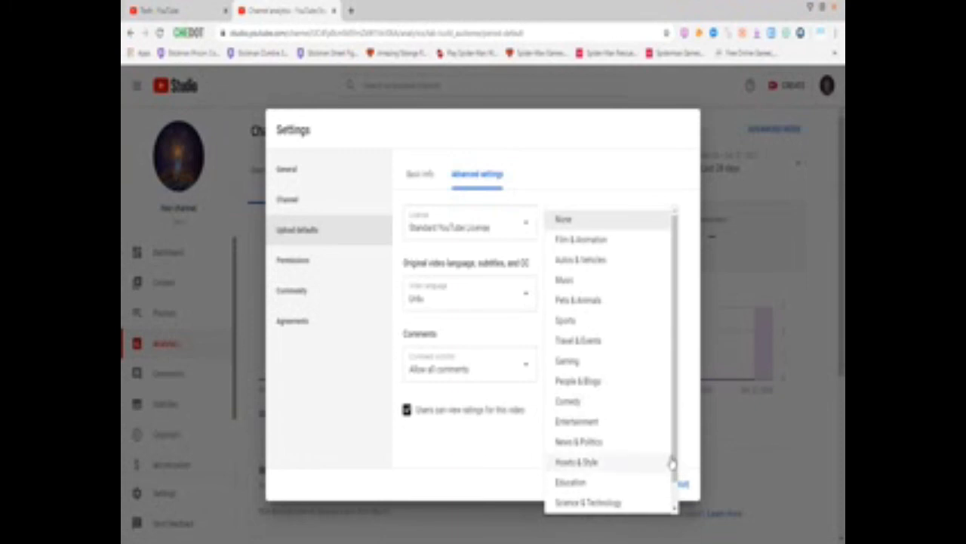
left_click_drag(675, 459, 674, 483)
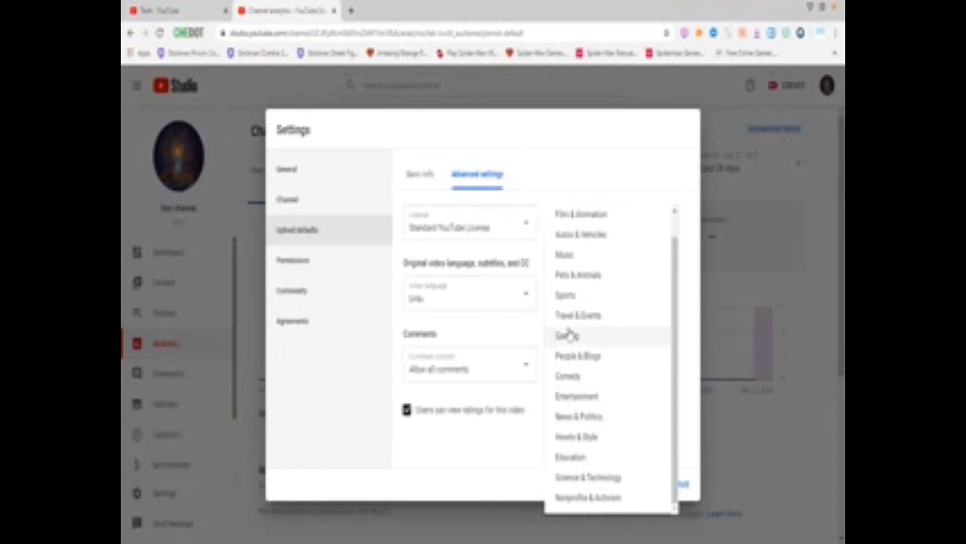
left_click(568, 334)
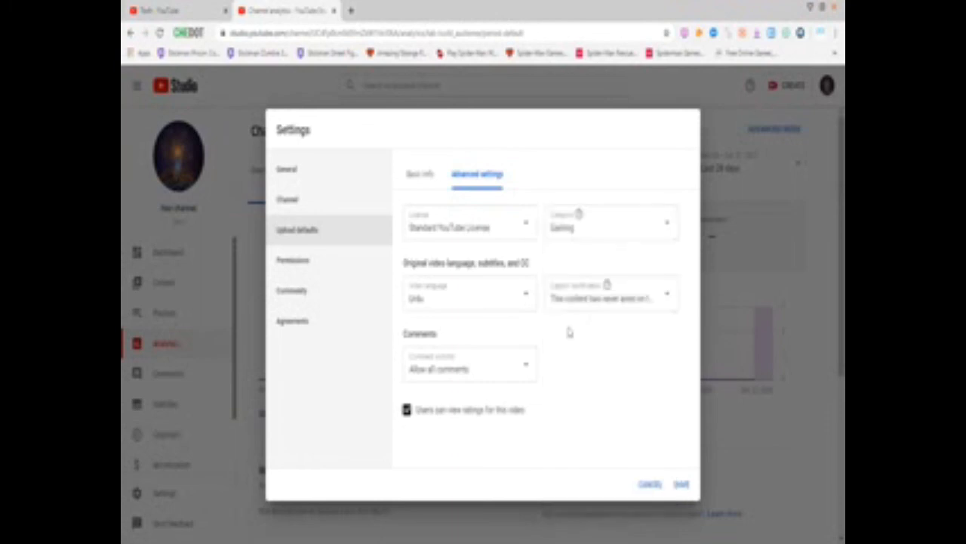
left_click(561, 234)
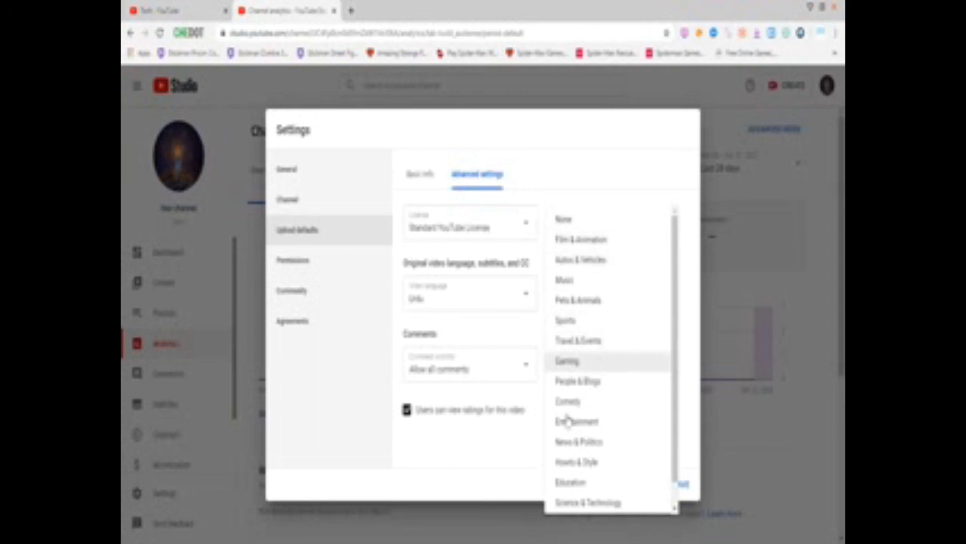
left_click(524, 449)
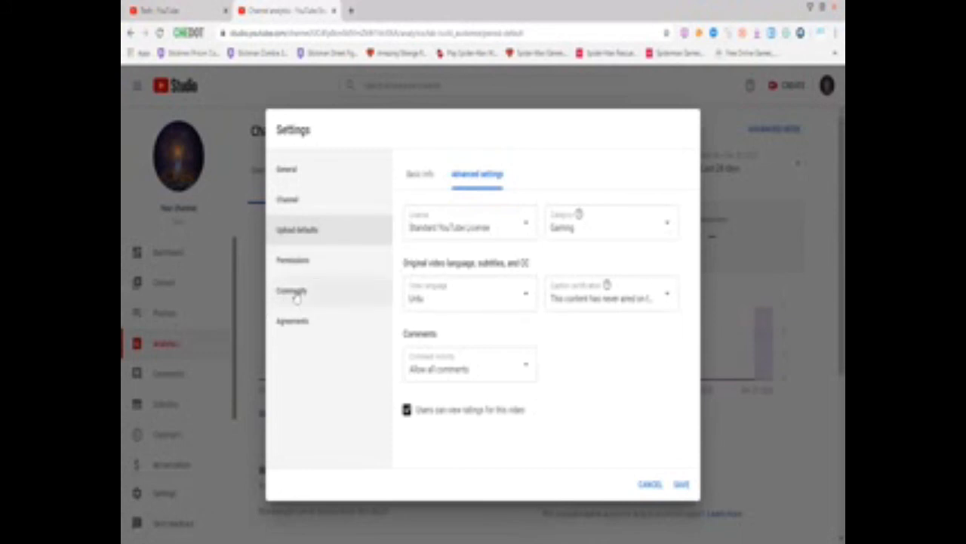
Hold all comments for review on new videos and the Discussions tab, then save the settings
left_click(295, 295)
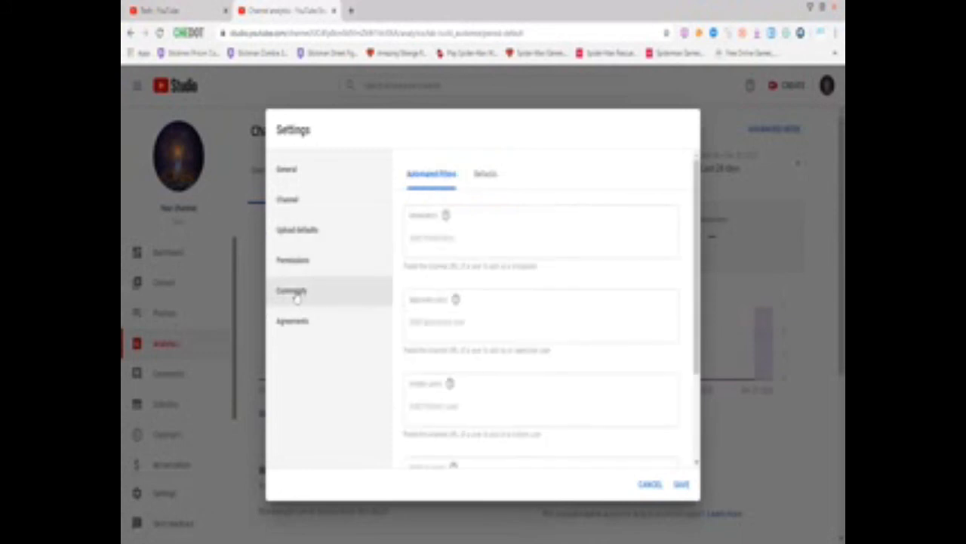
left_click(486, 176)
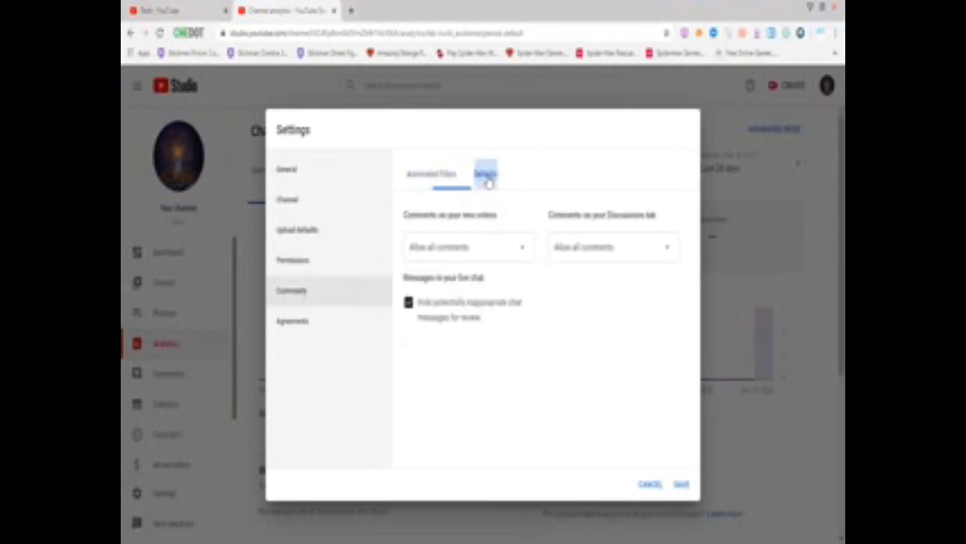
left_click(491, 261)
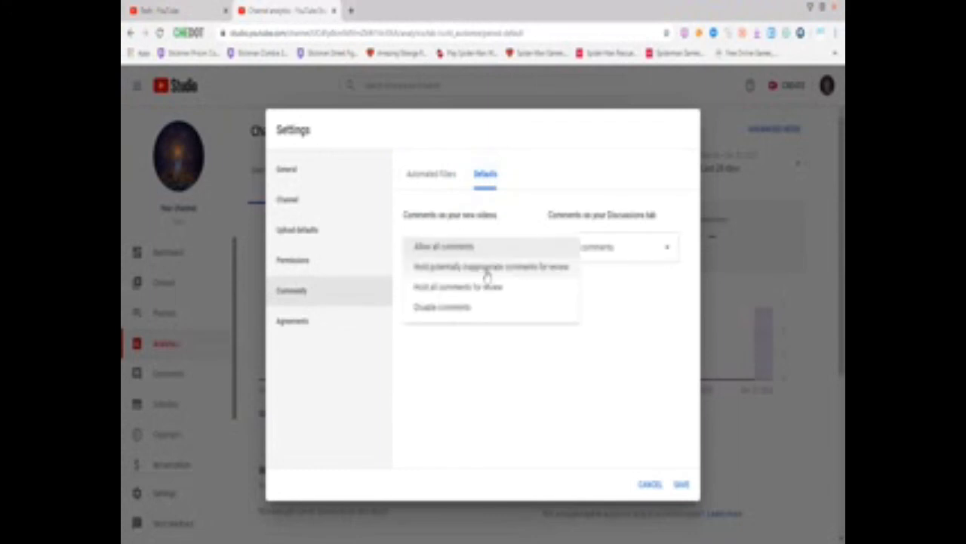
left_click(474, 287)
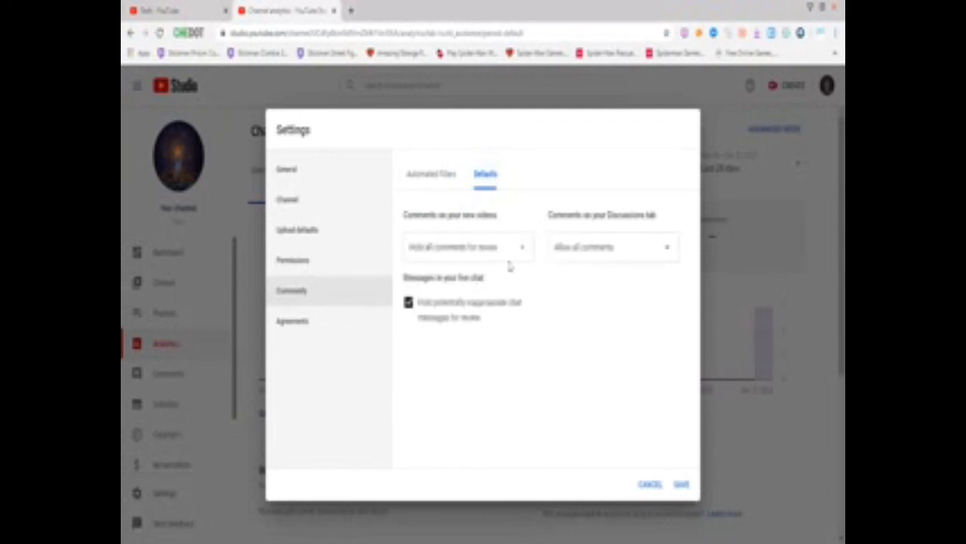
left_click(571, 249)
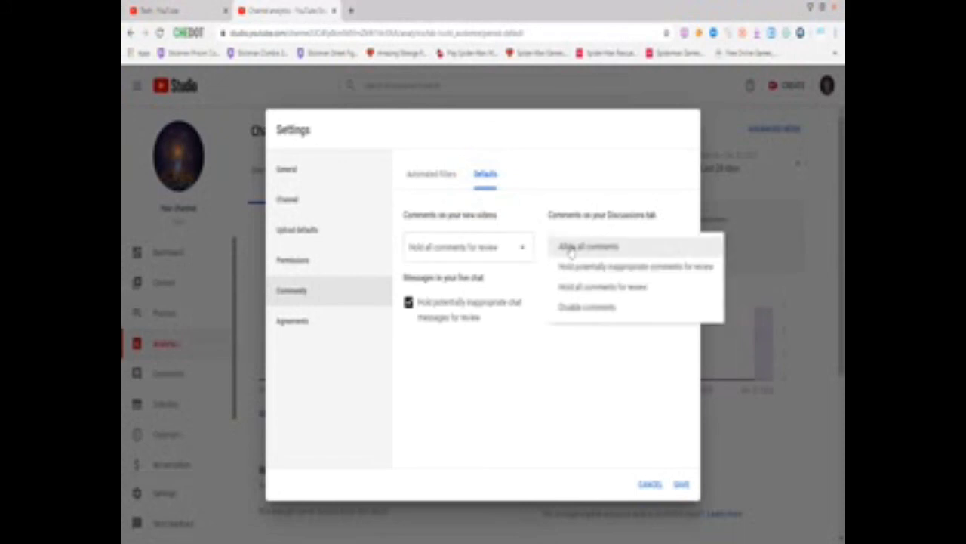
left_click(574, 286)
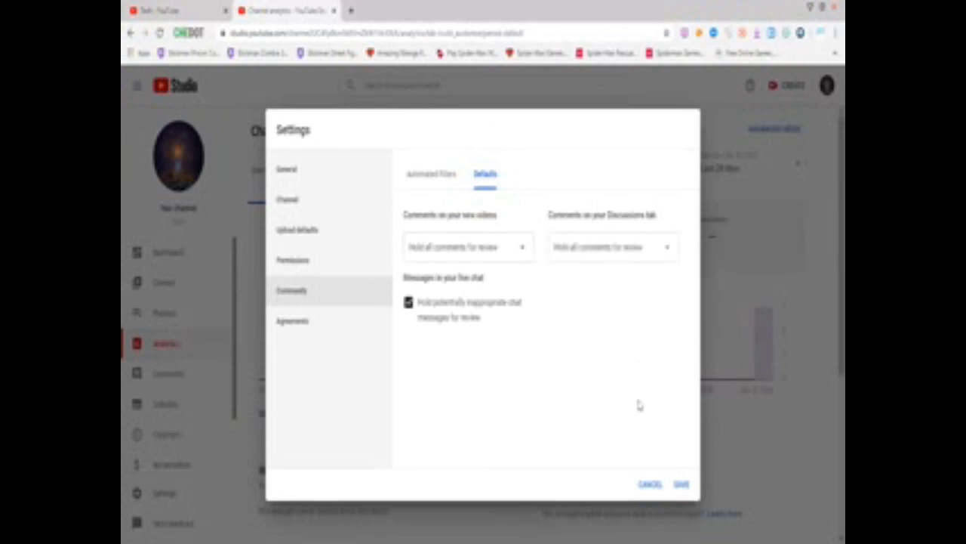
left_click(681, 485)
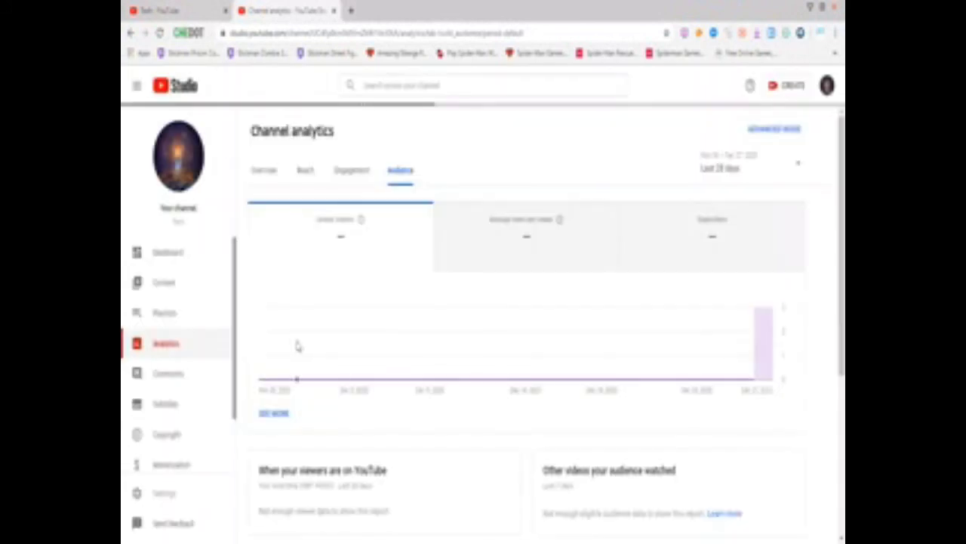
Go from Dashboard and Content to the Customization page's Layout tab
left_click(170, 257)
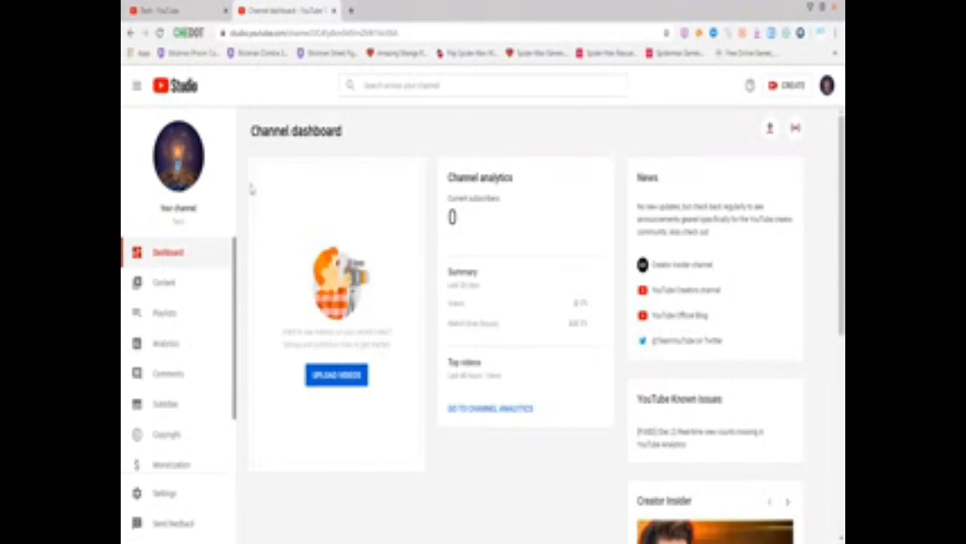
left_click(163, 283)
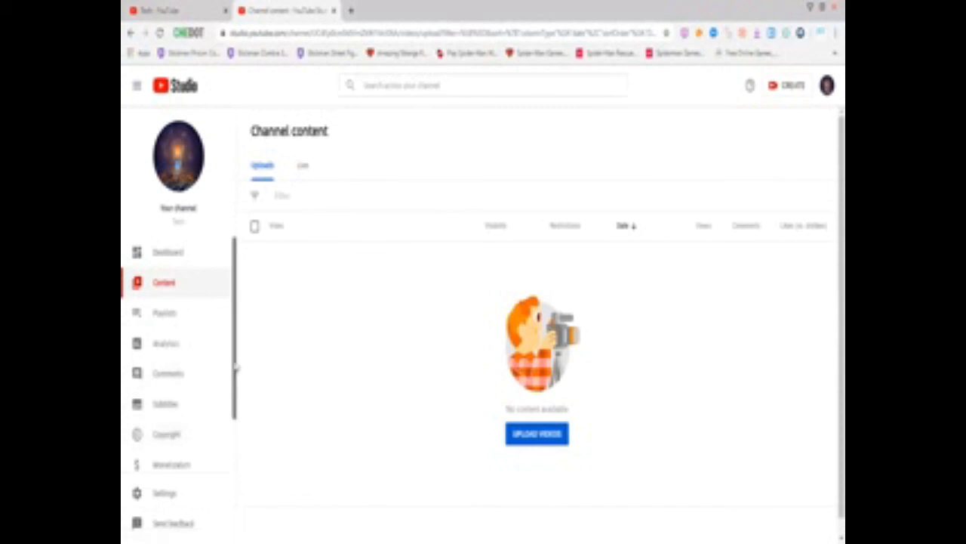
left_click_drag(234, 367, 235, 436)
left_click(190, 442)
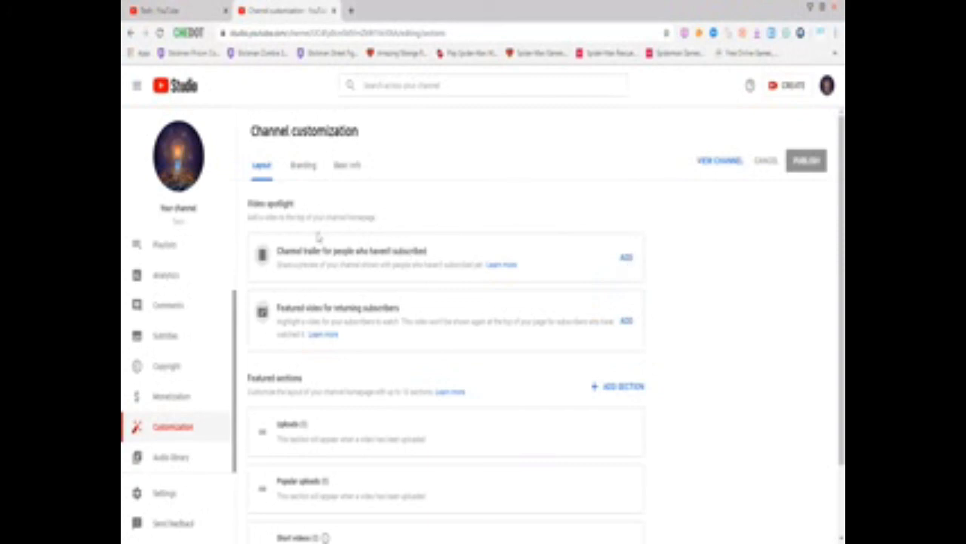
On the Branding tab, upload and crop the skull image as banner, then remove it
left_click(306, 166)
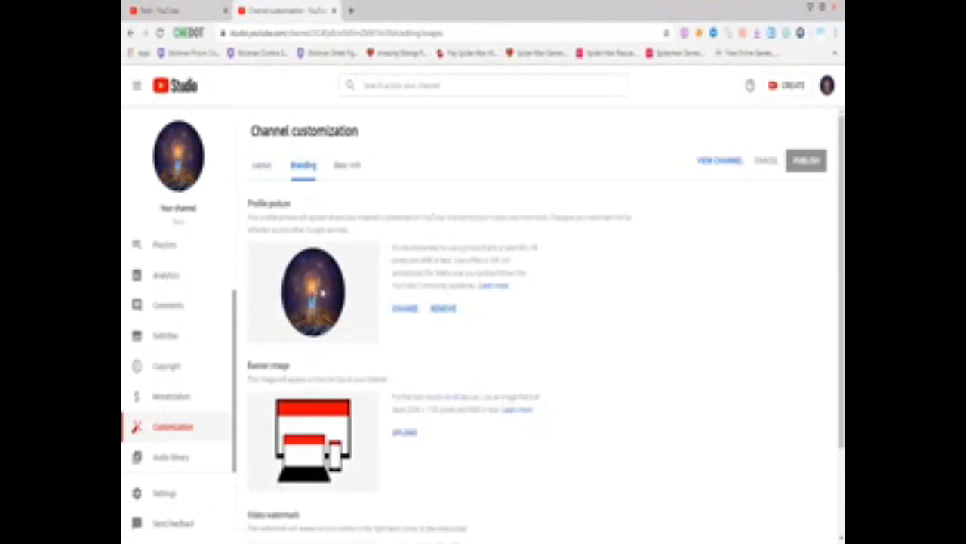
left_click(405, 433)
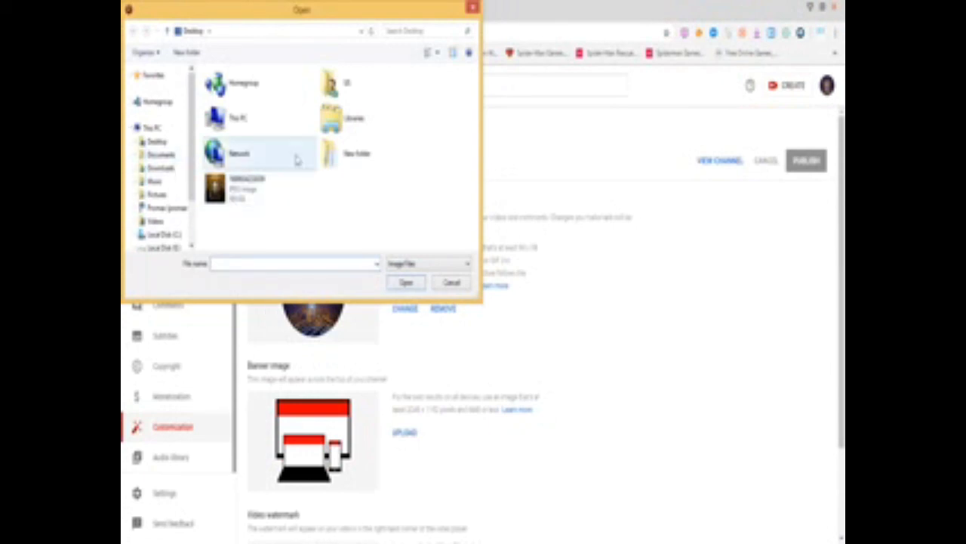
left_click(217, 189)
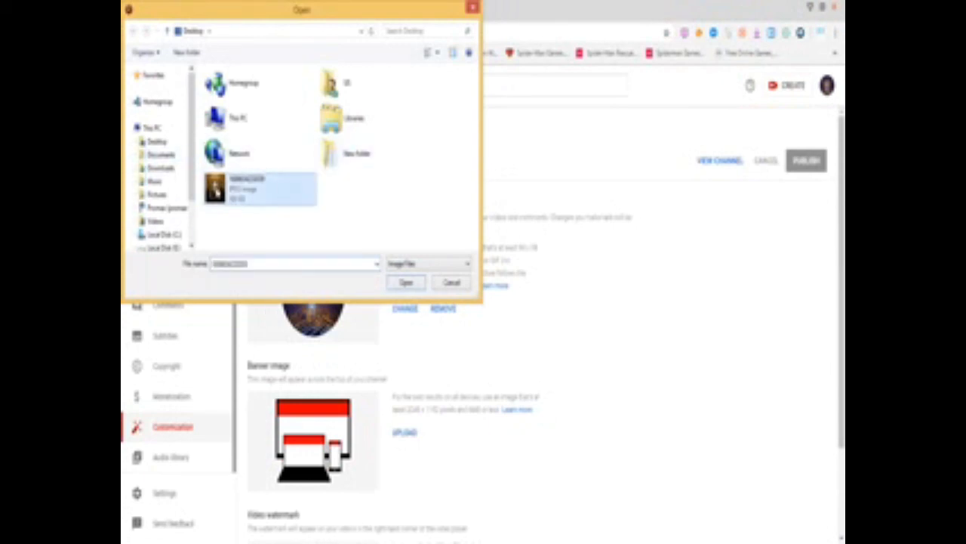
double_click(225, 195)
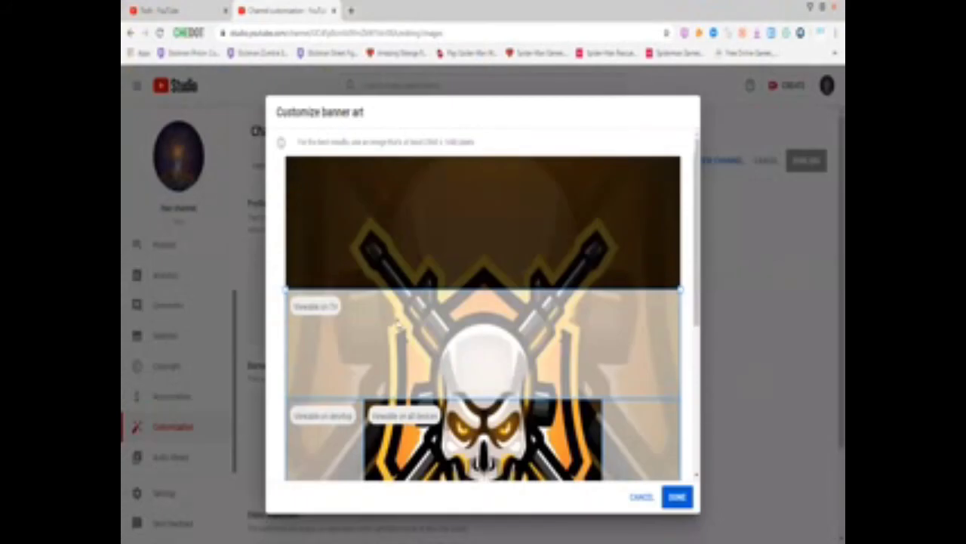
left_click_drag(398, 324, 404, 251)
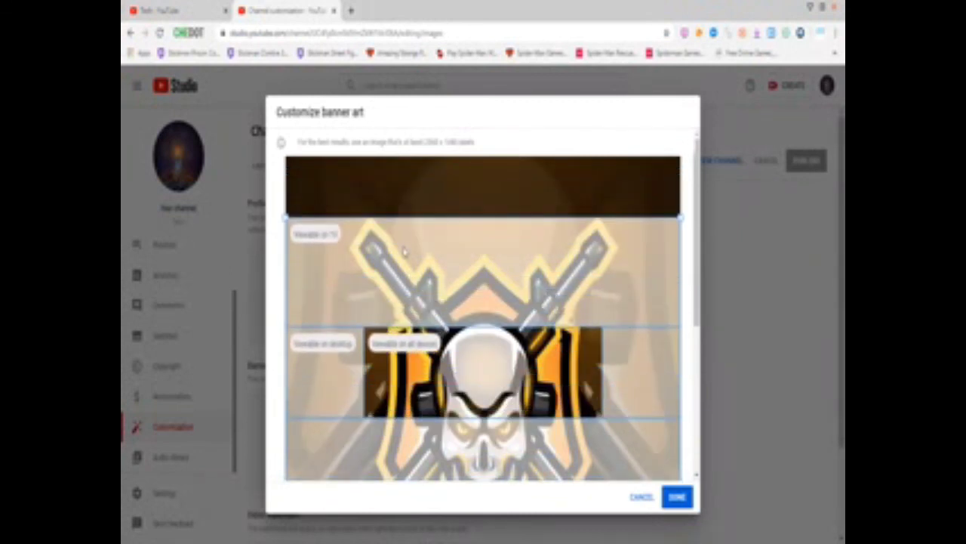
left_click(677, 497)
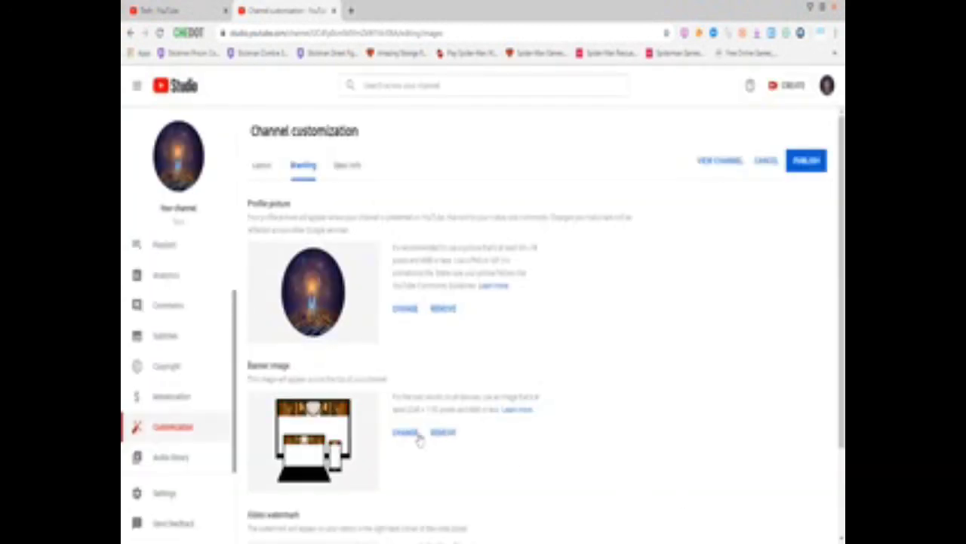
left_click(444, 433)
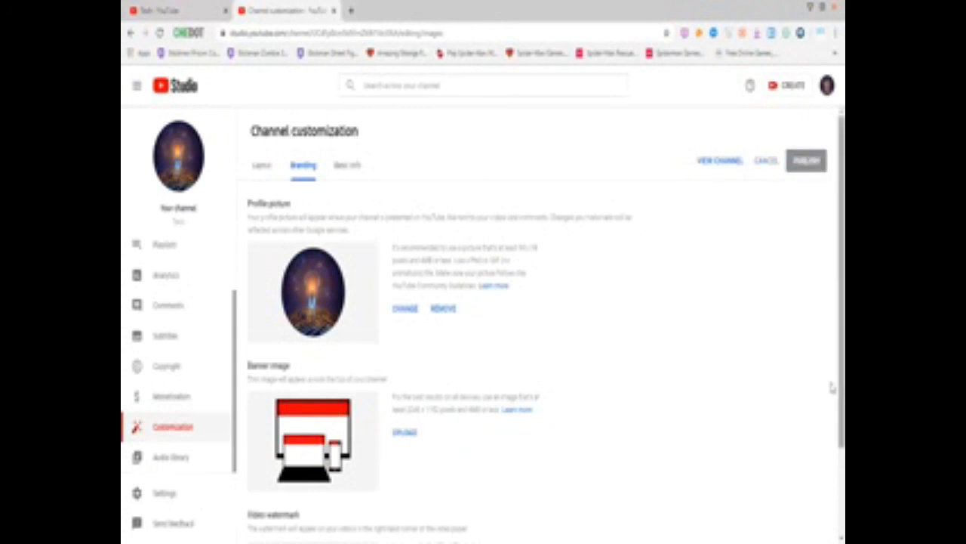
Save the channel profile picture to disk
left_click_drag(831, 421, 842, 496)
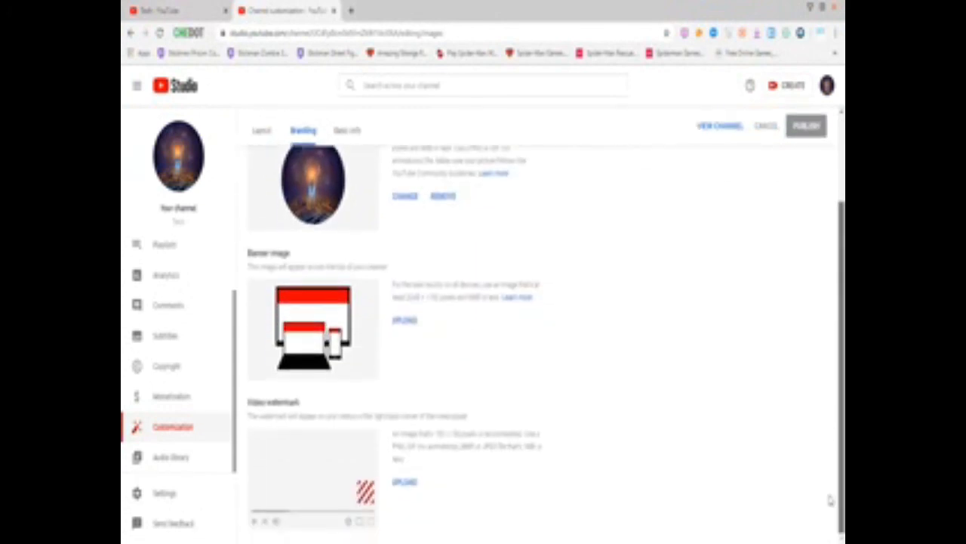
right_click(310, 194)
left_click(319, 215)
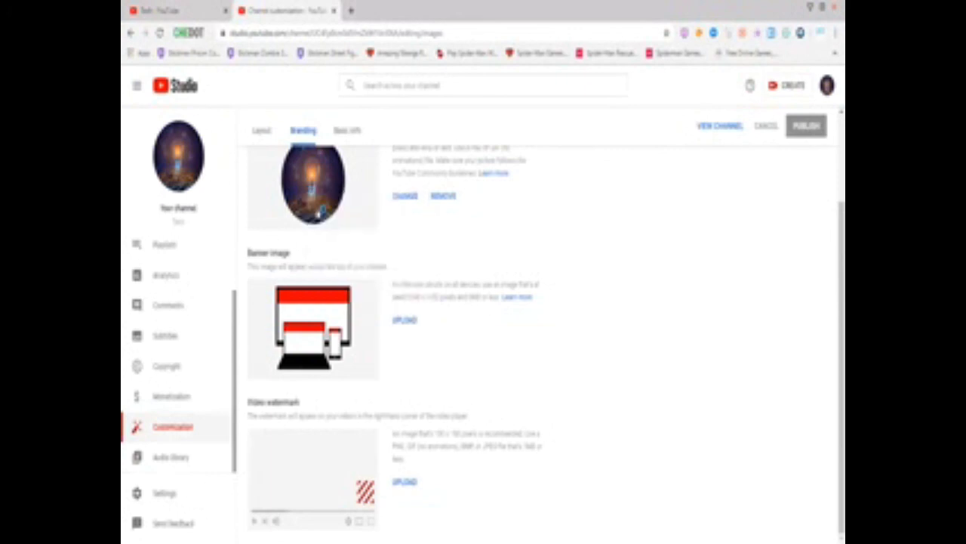
left_click(401, 281)
Add the lightbulb image as the video watermark with a custom start time
left_click(403, 483)
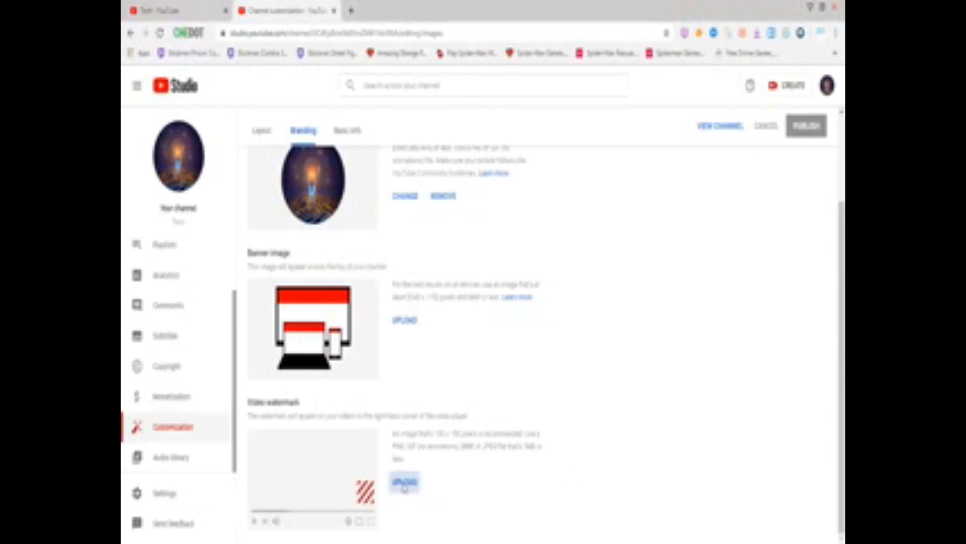
left_click(332, 195)
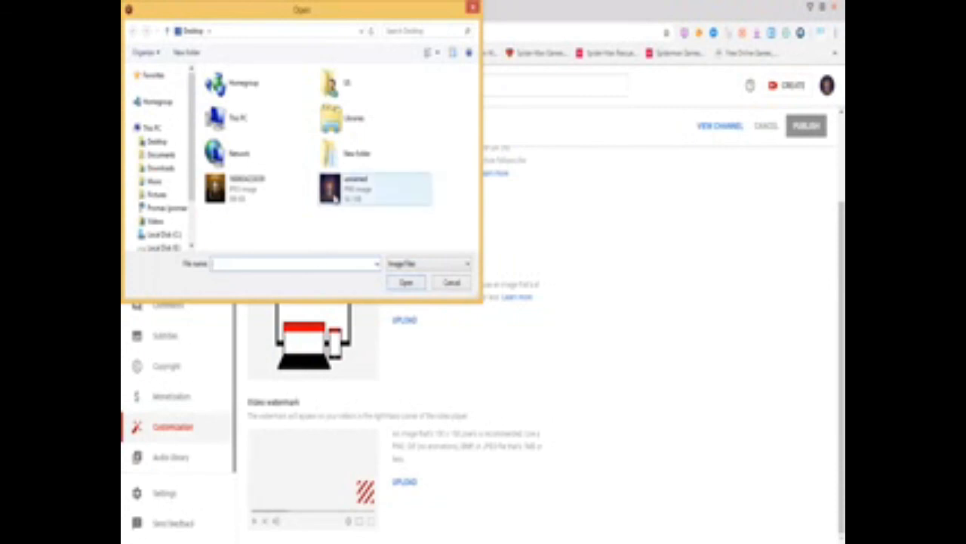
double_click(333, 195)
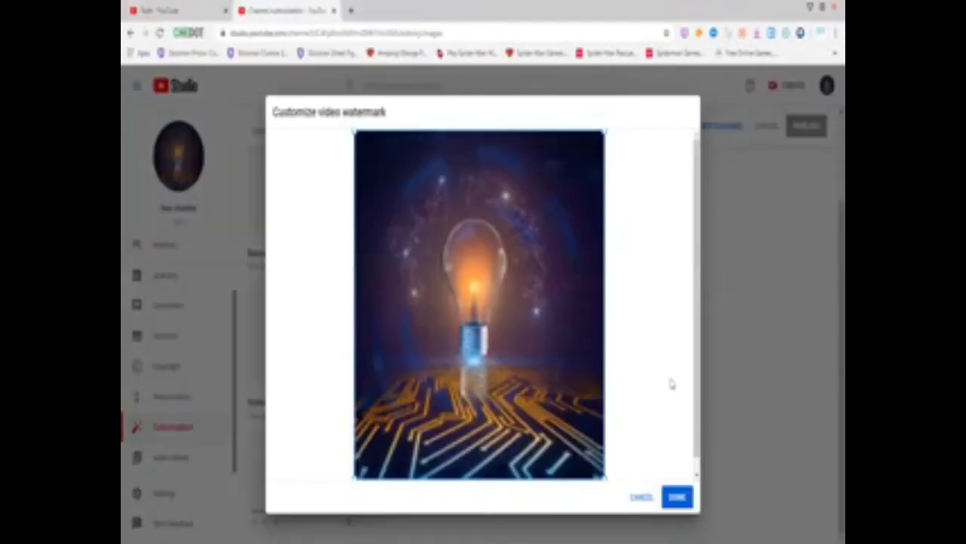
left_click(677, 496)
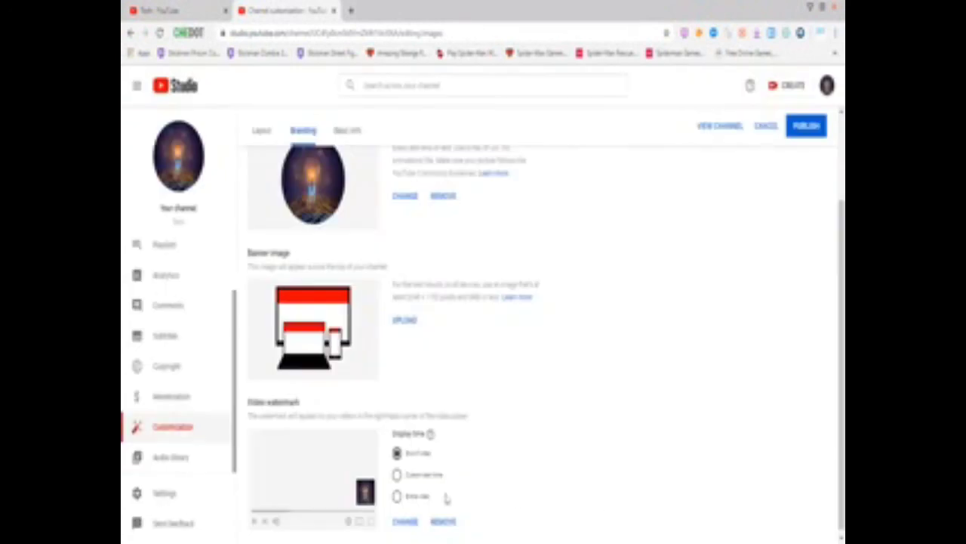
left_click(398, 475)
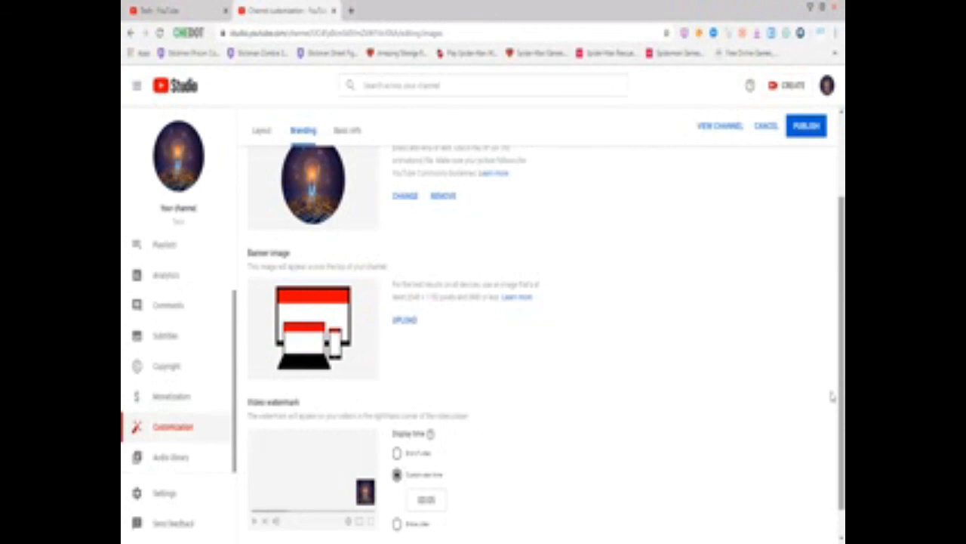
scroll(832, 421, "down", 1)
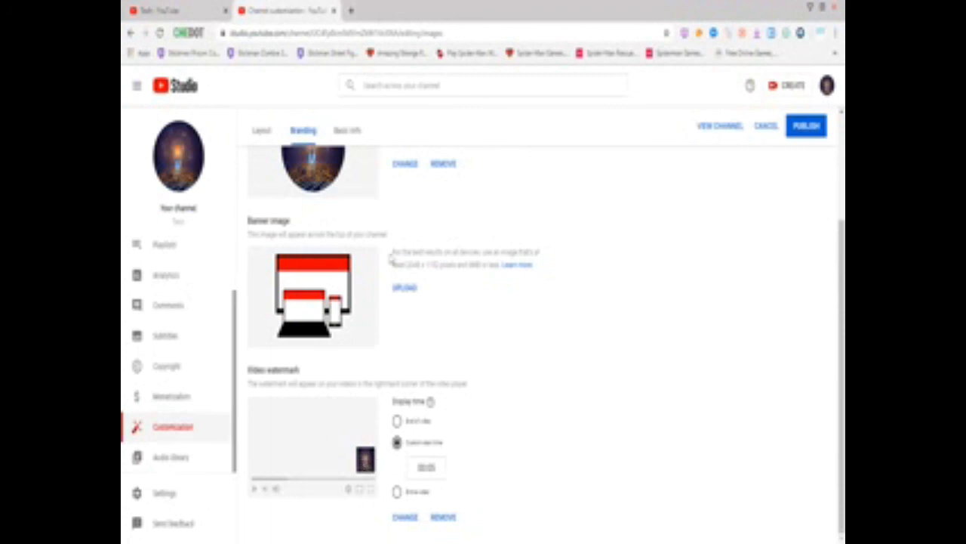
Start editing the channel description on the Basic info tab
left_click(340, 129)
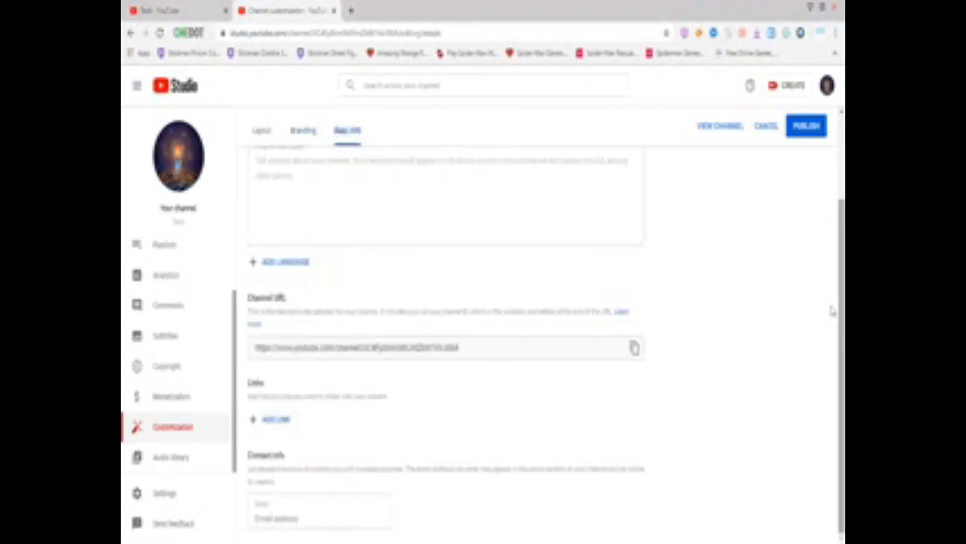
scroll(832, 312, "up", 2)
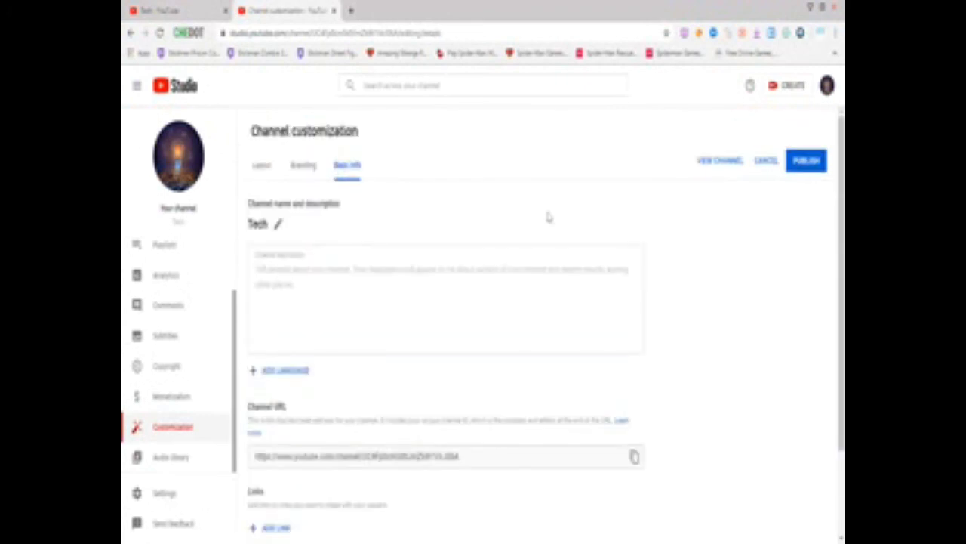
left_click(389, 298)
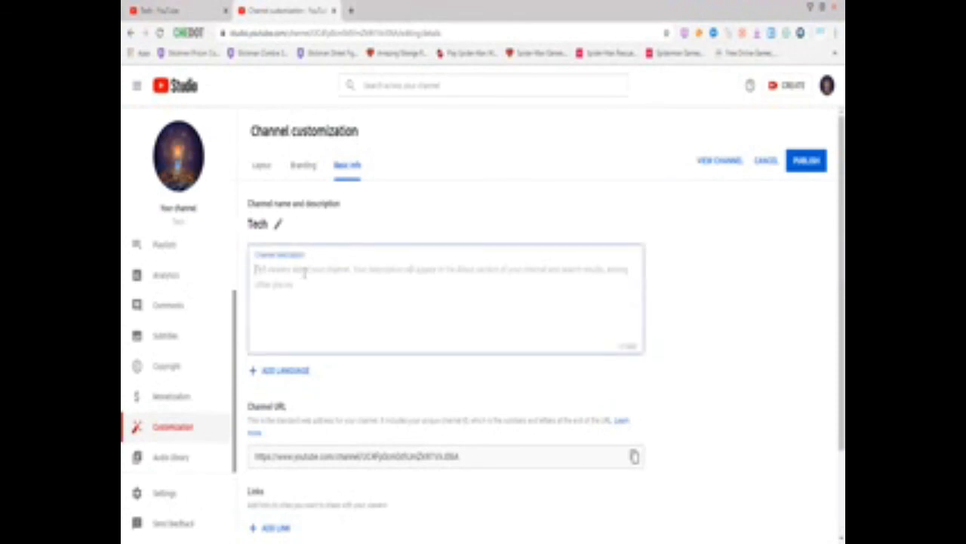